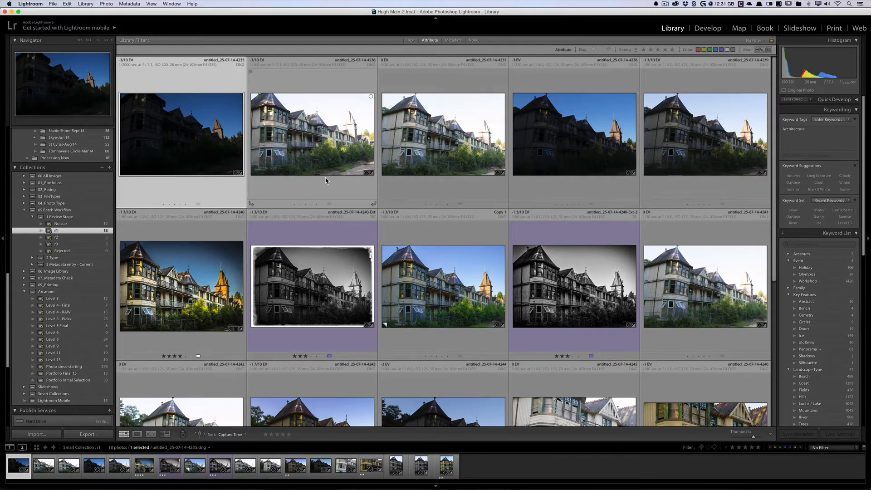
Rate photos 4236 and 4239 with one star and flag the virtual copy labelled Copy 1 as a pick
left_click(295, 204)
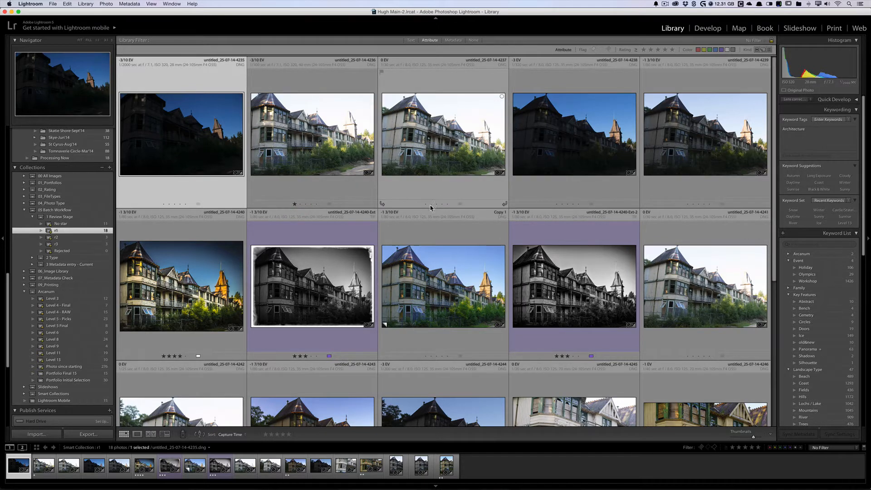
left_click(688, 203)
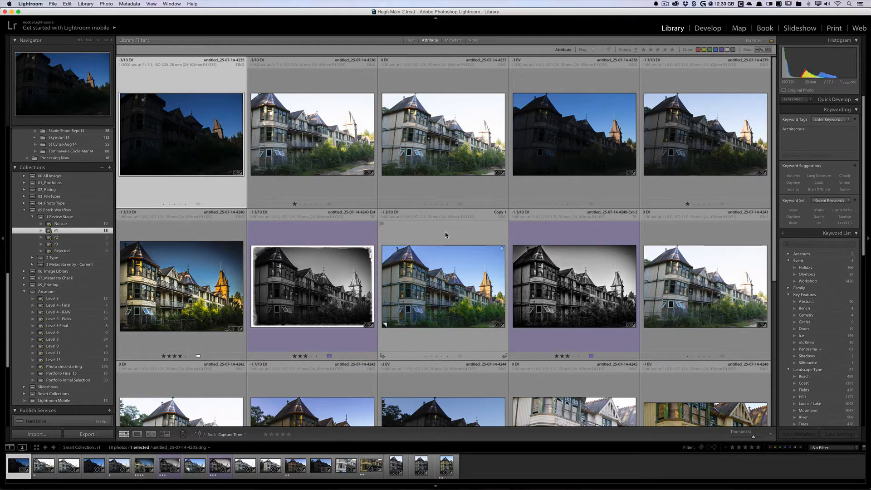
left_click(383, 225)
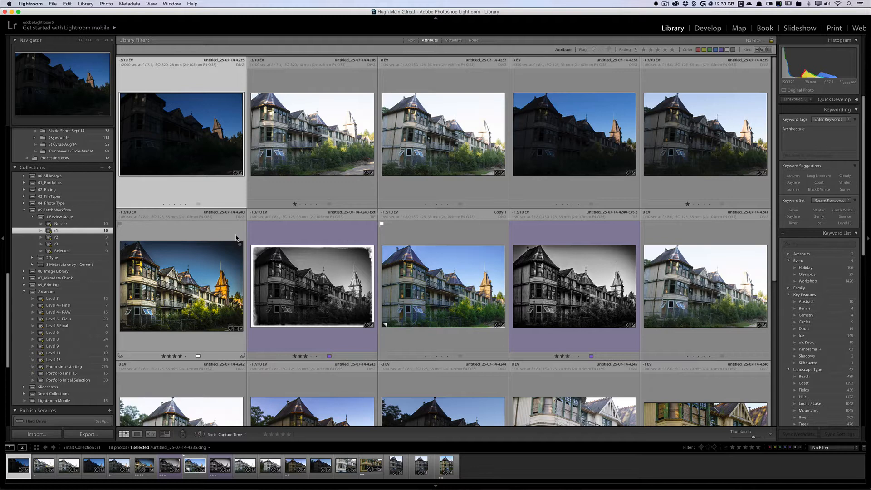
Add a rule to smart collection r1 requiring a rating greater than or equal to one star, and save it
right_click(87, 233)
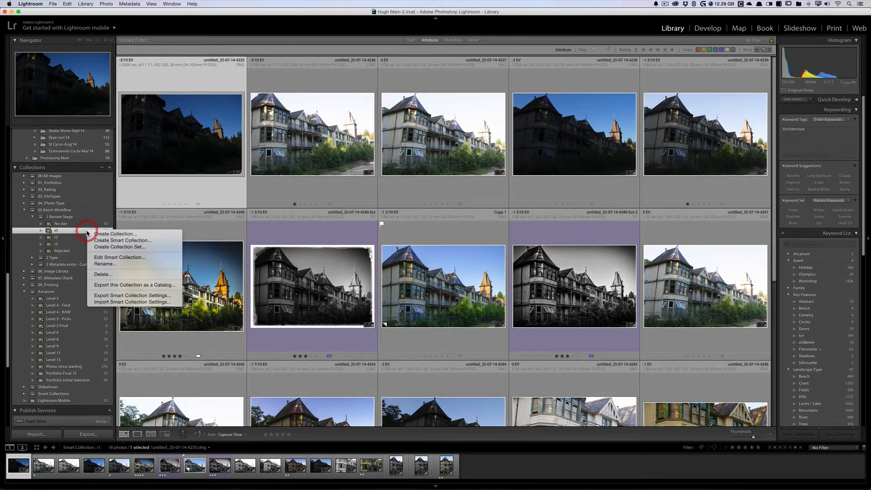
left_click(109, 258)
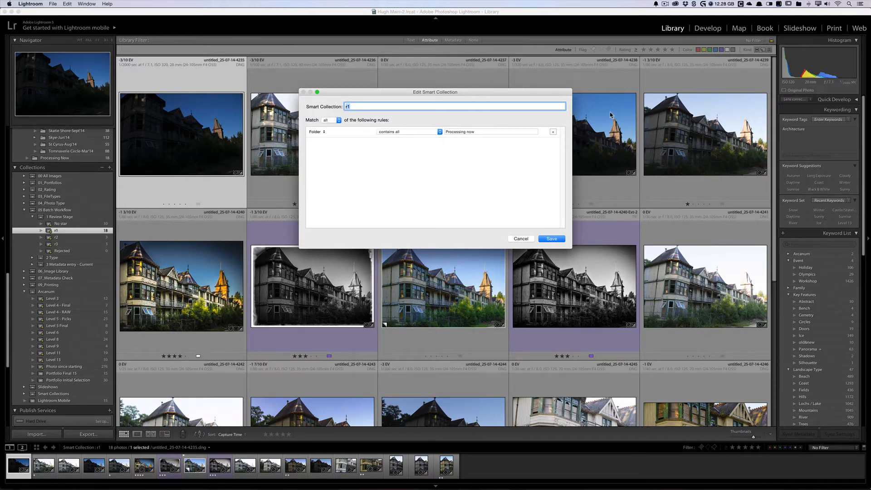
left_click(553, 133)
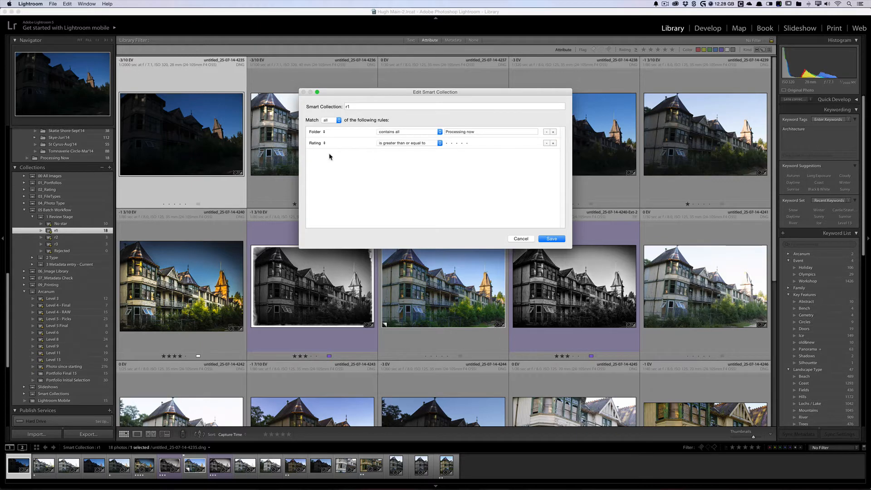
left_click(447, 144)
left_click(560, 241)
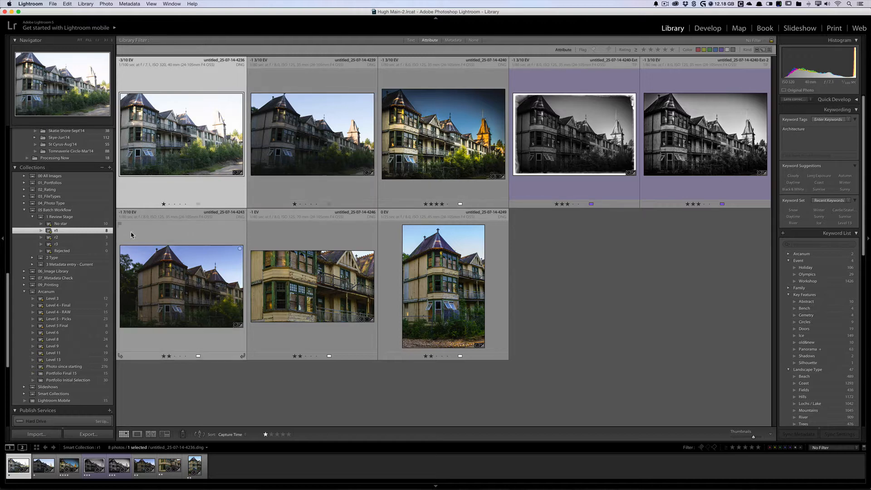
Reopen the rules of smart collection r1 and try adding a Pick Flag is flagged rule beneath the rating rule
right_click(88, 232)
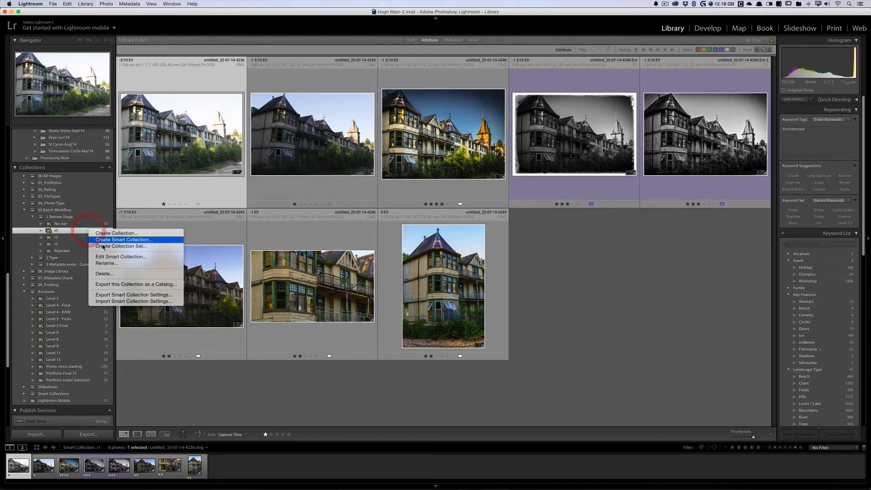
left_click(121, 256)
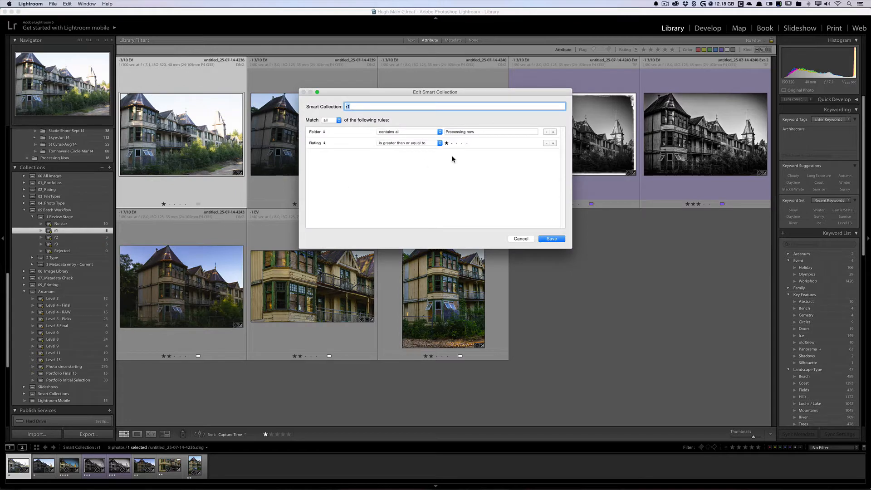
left_click(554, 144)
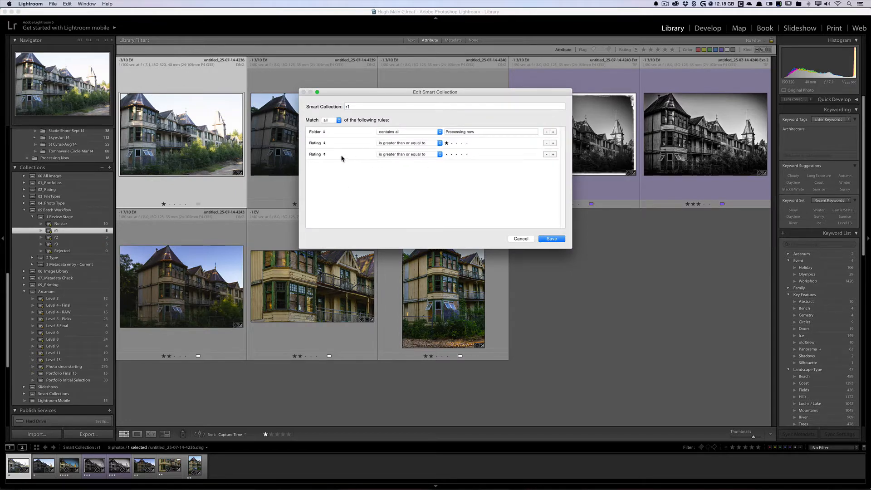
left_click(325, 154)
left_click(325, 160)
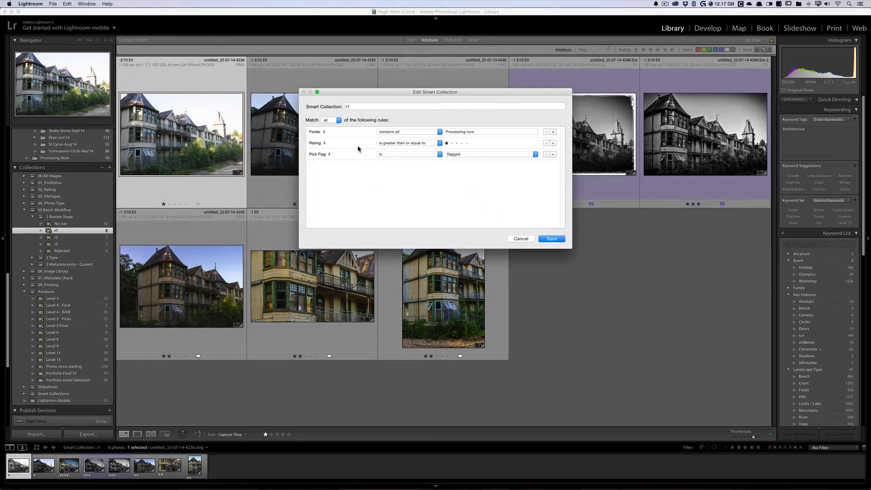
left_click(339, 121)
left_click(548, 144)
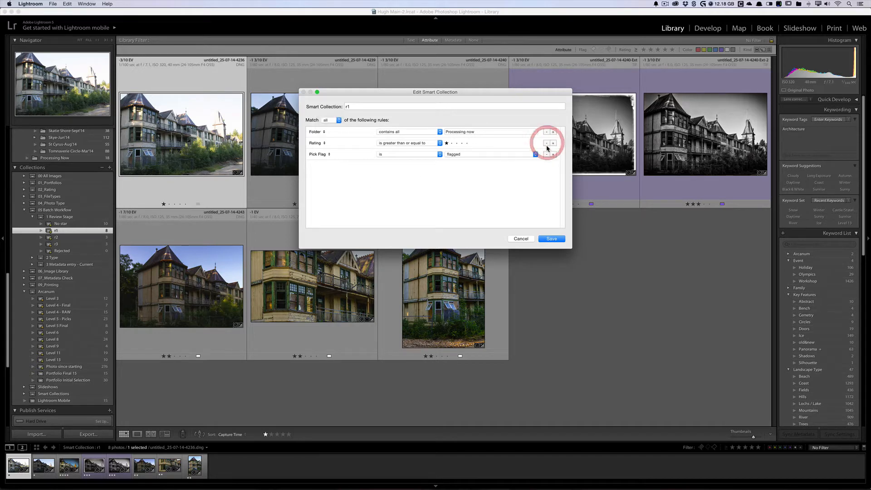
left_click(546, 155)
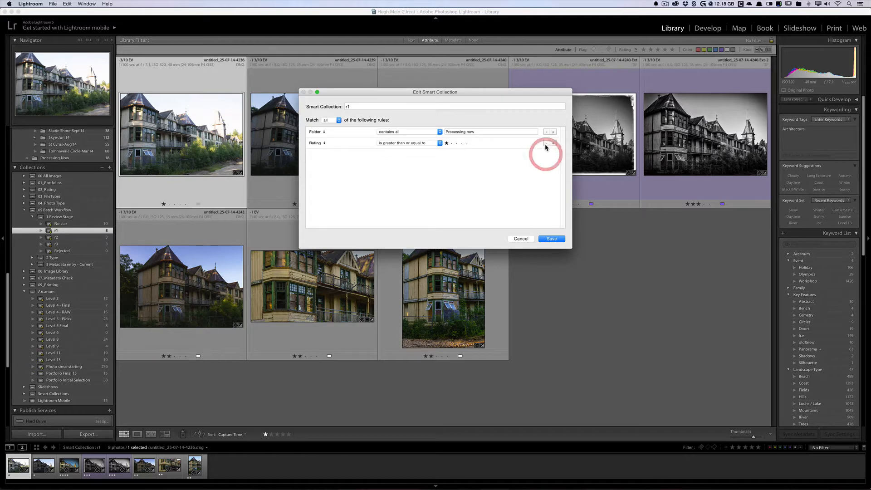
Replace the rating rule with a nested "Any of the following are true" group containing Rating is greater than or equal to one star
left_click(547, 144)
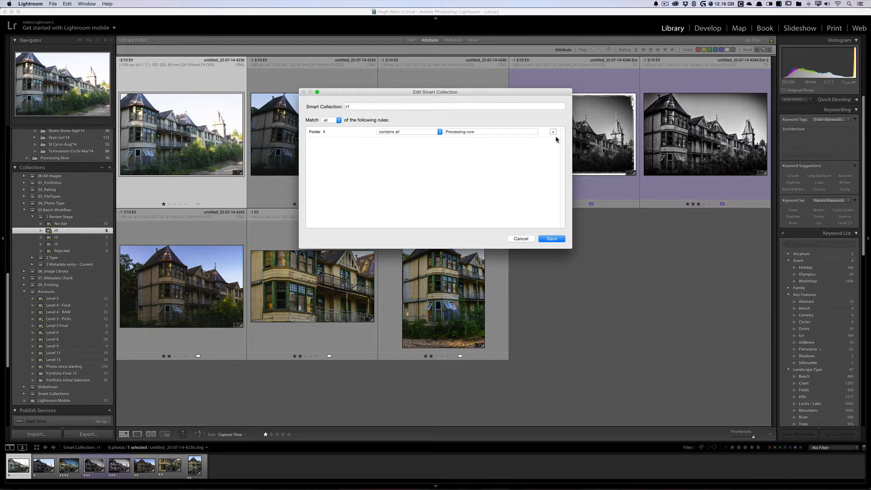
key("alt")
left_click(554, 132, "alt")
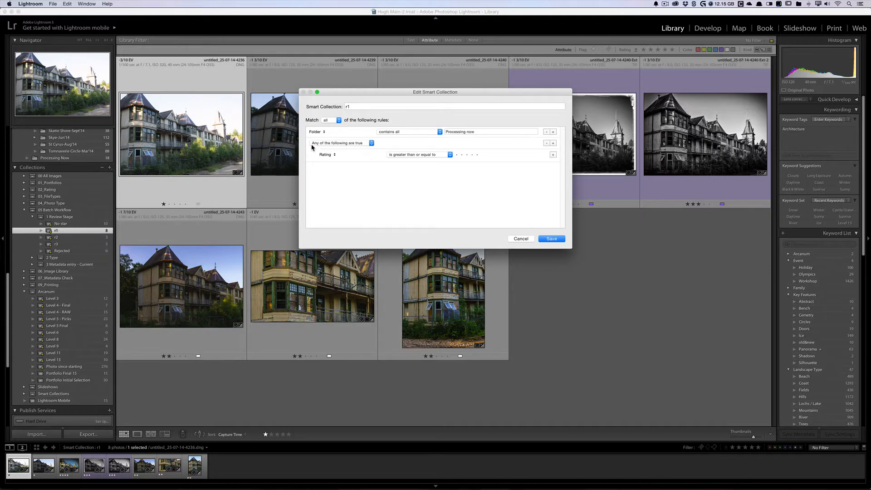
left_click(372, 144)
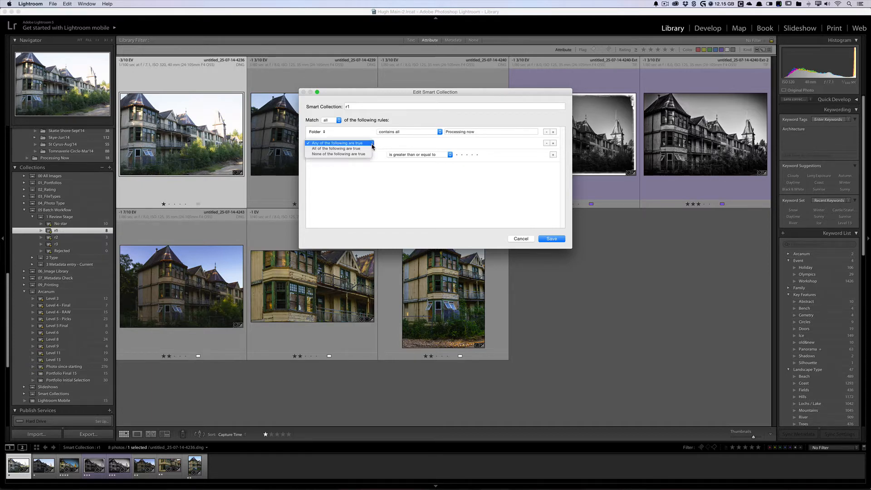
left_click(344, 144)
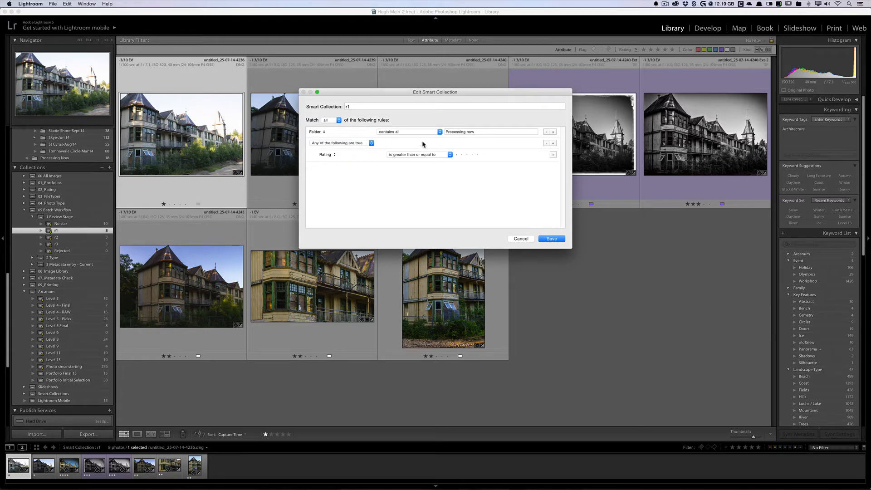
left_click(456, 154)
Add a Pick Flag is flagged condition to the nested group and save the smart collection
left_click(553, 154)
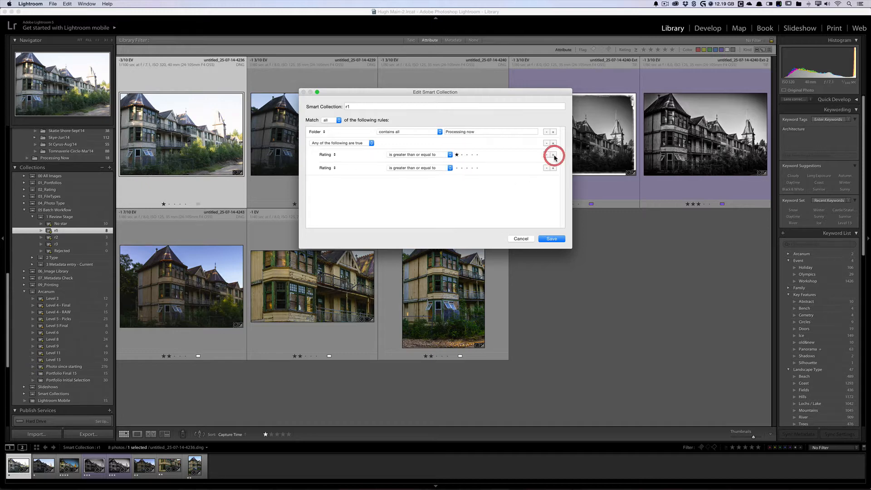
left_click(334, 169)
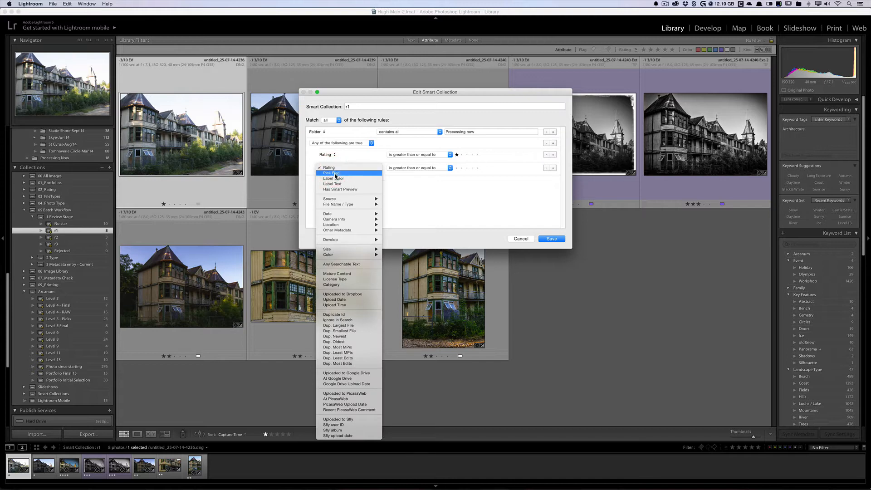
left_click(334, 173)
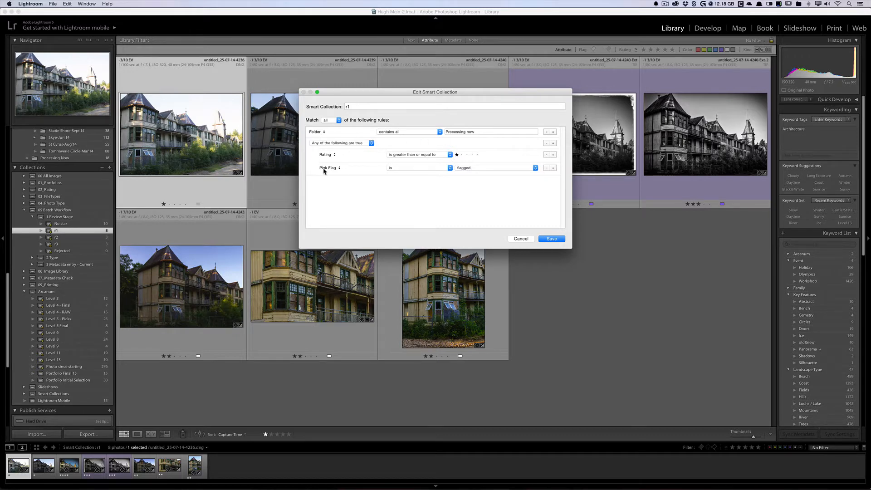
left_click(556, 239)
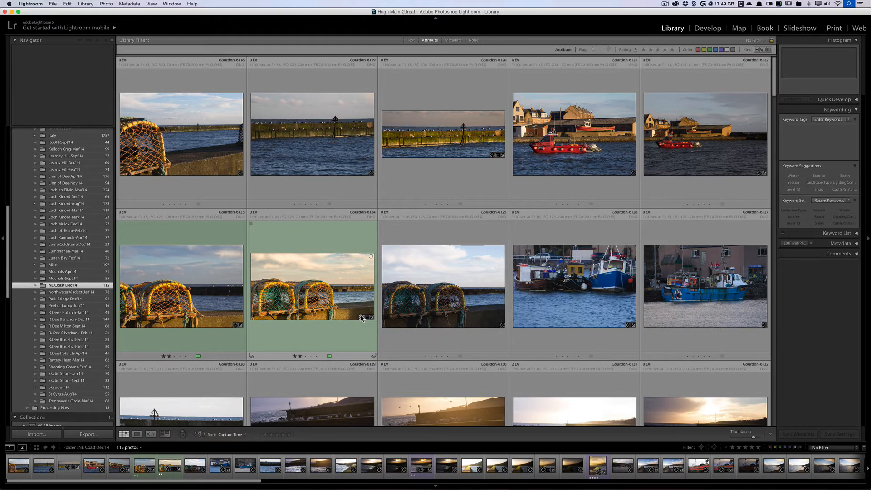
Select all photos in the NE Coast Dec'14 folder and open Auto-Stack by Capture Time for them
left_click(187, 128)
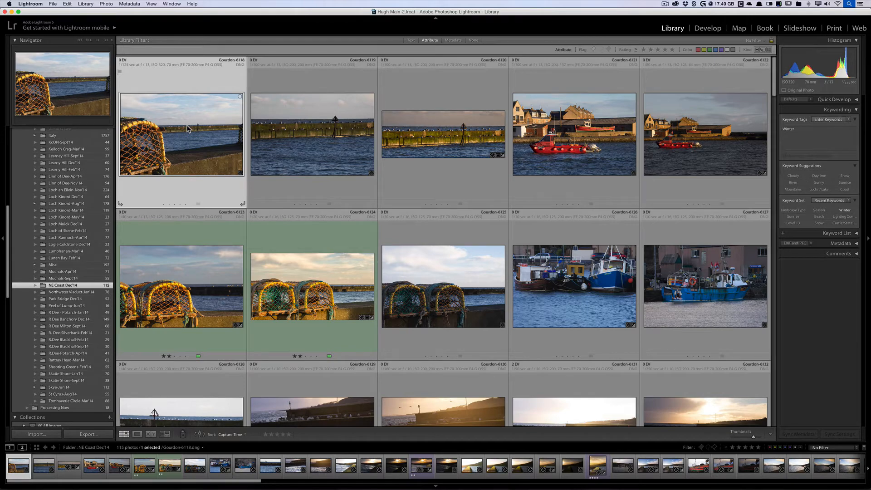
key("super+a")
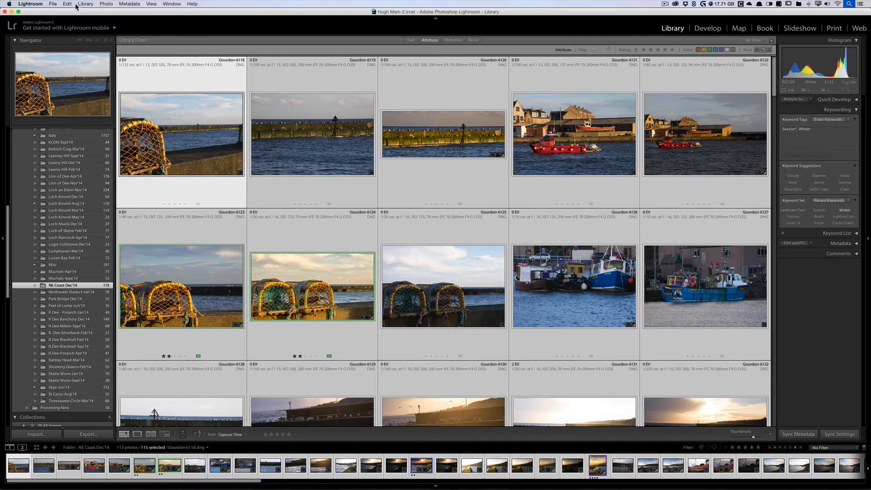
left_click(105, 4)
mouse_move(121, 64)
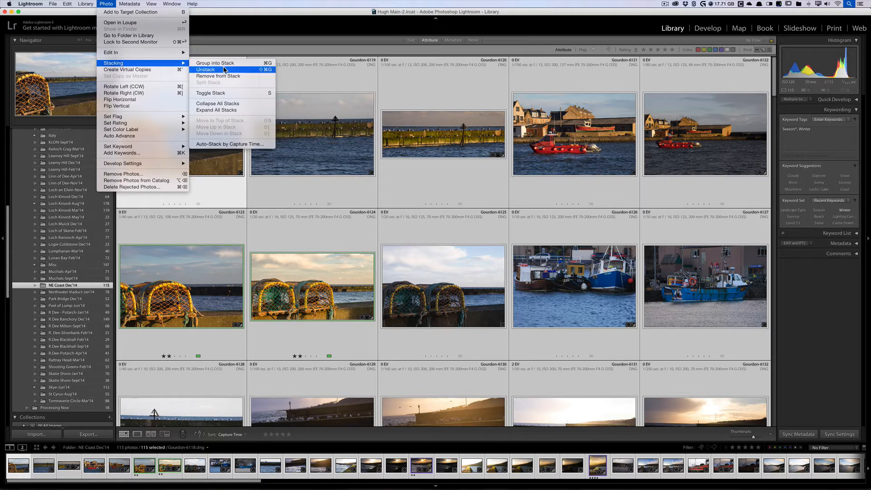
left_click(286, 79)
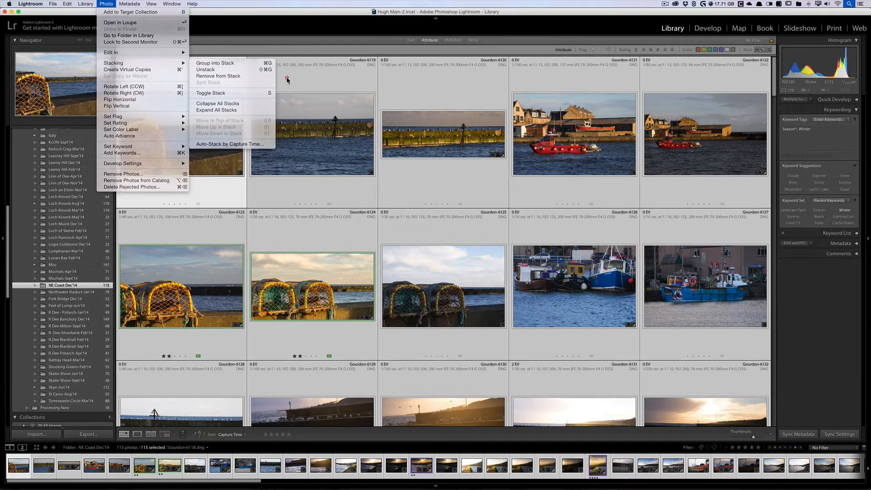
right_click(288, 77)
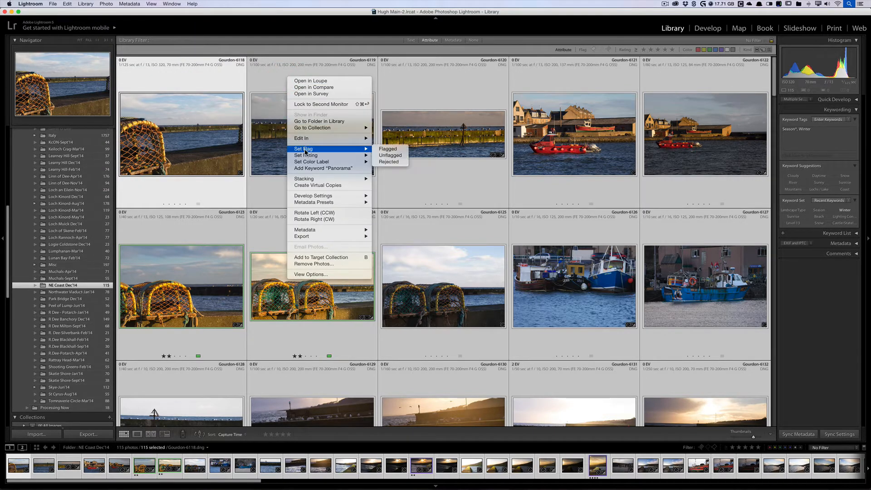
mouse_move(353, 180)
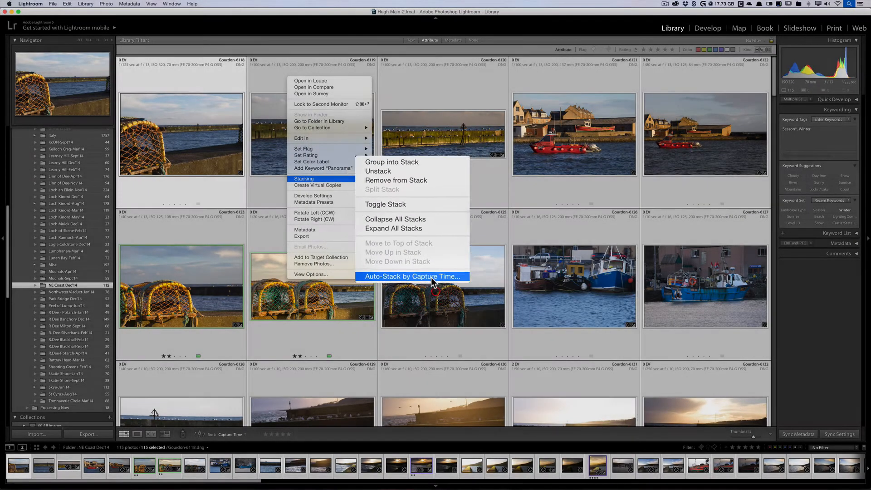
left_click(459, 276)
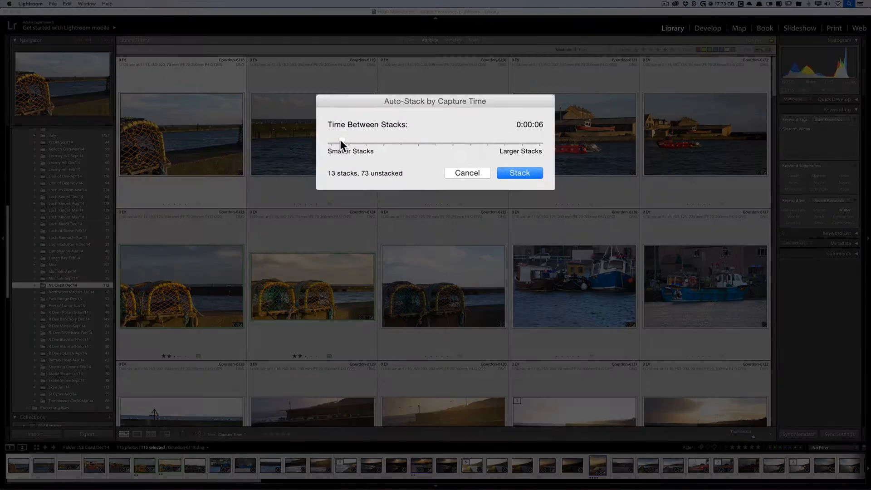
Set the time between stacks to 0:00:06 and stack the selected photos
left_click_drag(342, 143, 328, 141)
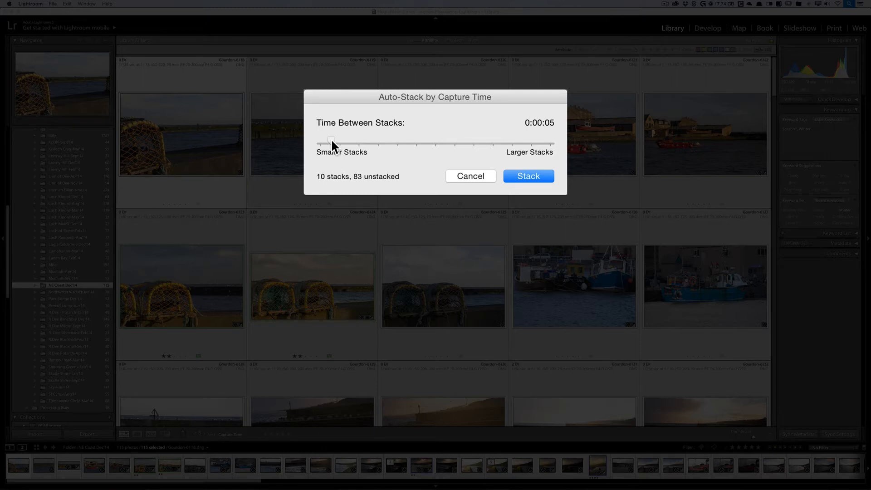
left_click_drag(331, 141, 327, 147)
left_click(527, 177)
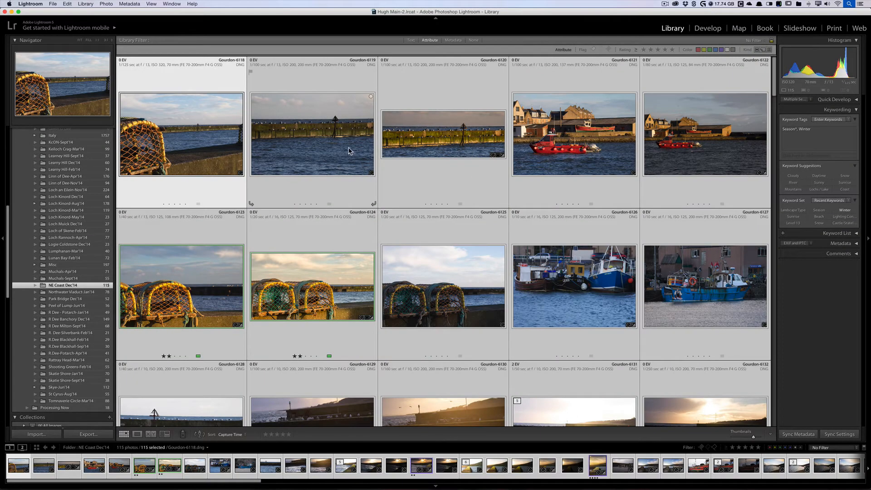
Collapse all stacks in the folder and clear the photo selection
right_click(341, 147)
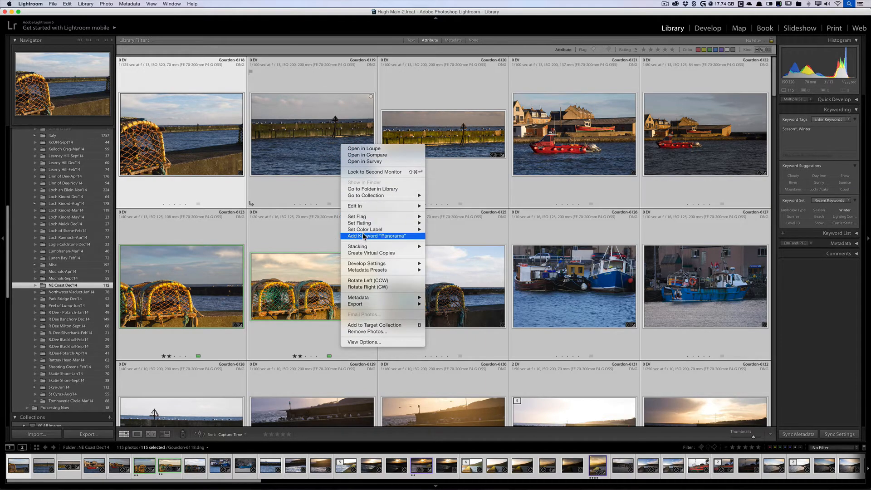
mouse_move(369, 248)
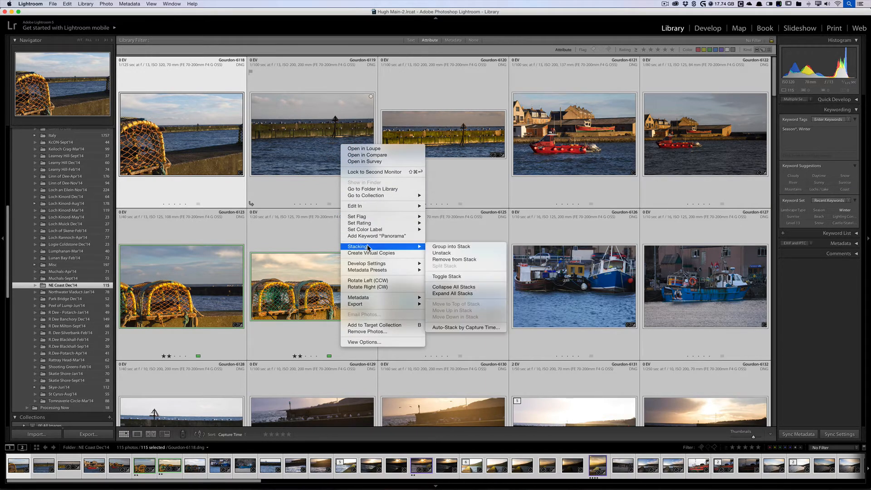
left_click(459, 292)
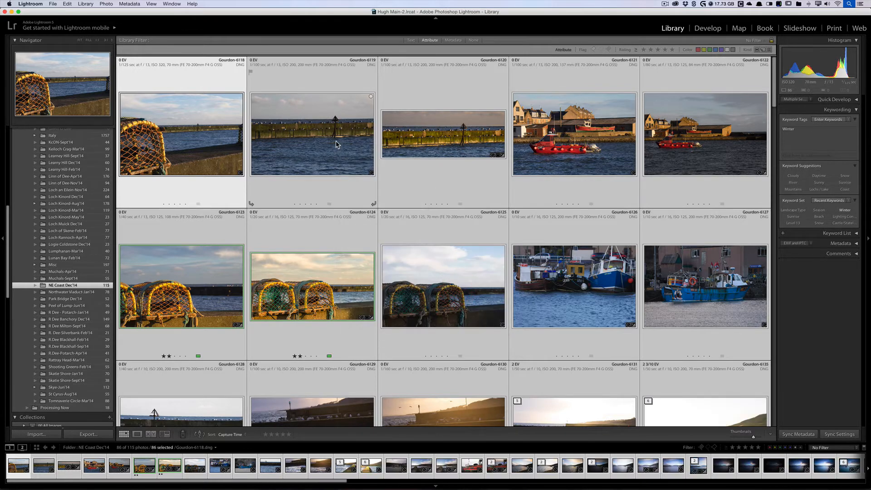
key("super+d")
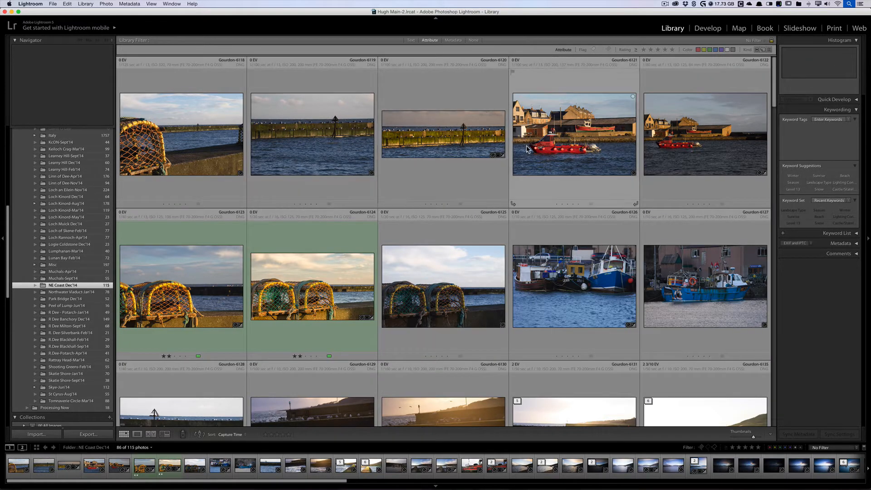
scroll(543, 159, "down", 3)
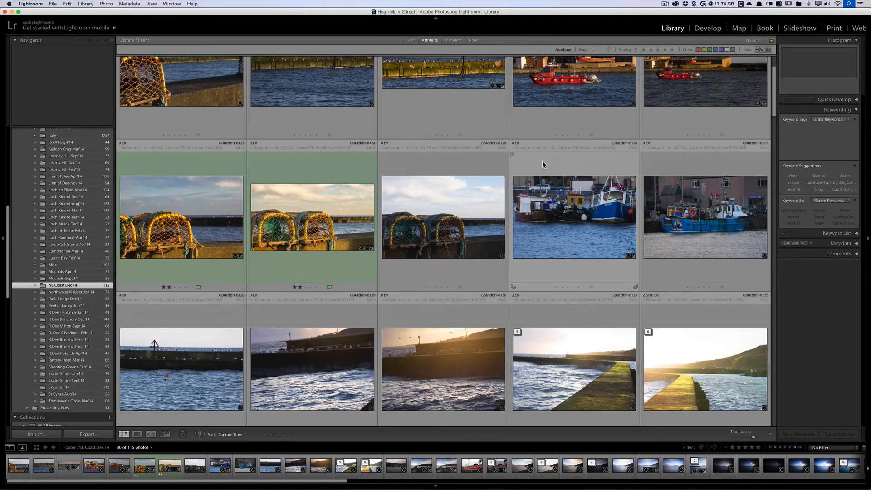
Expand and collapse the five-photo and six-photo pier stacks, and look over the remaining stacks in the folder
scroll(543, 161, "down", 3)
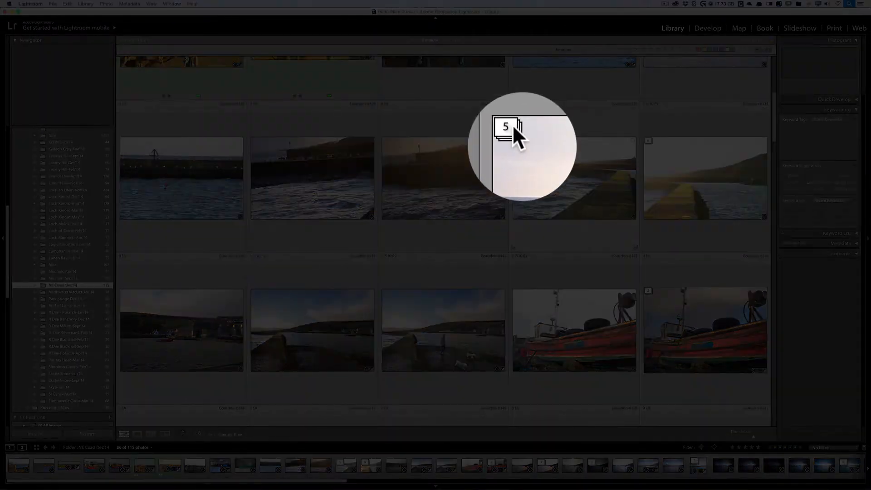
left_click(518, 141)
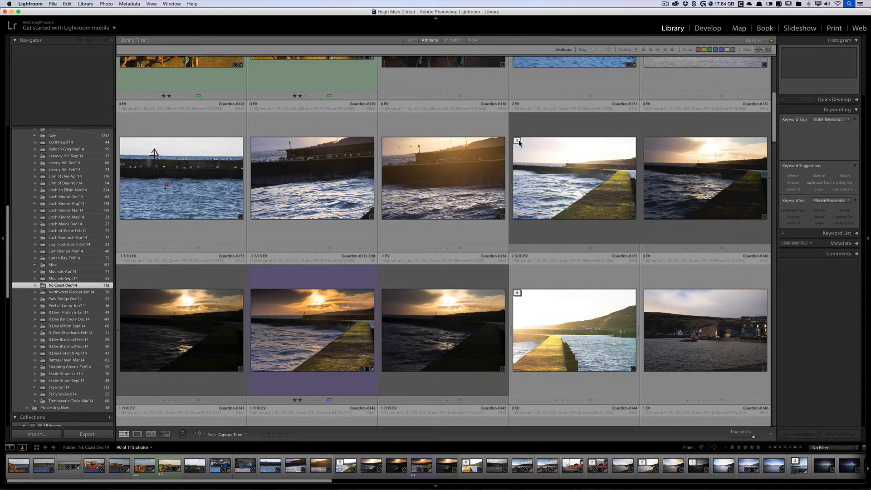
left_click(519, 141)
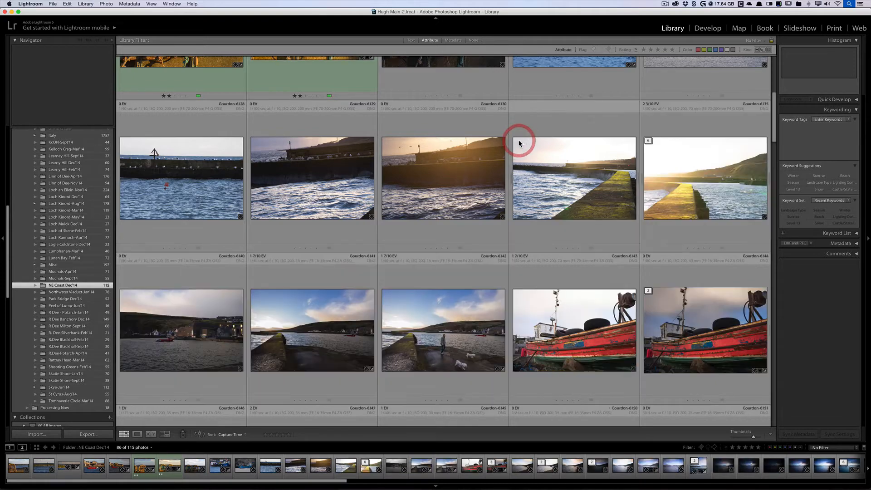
left_click(650, 142)
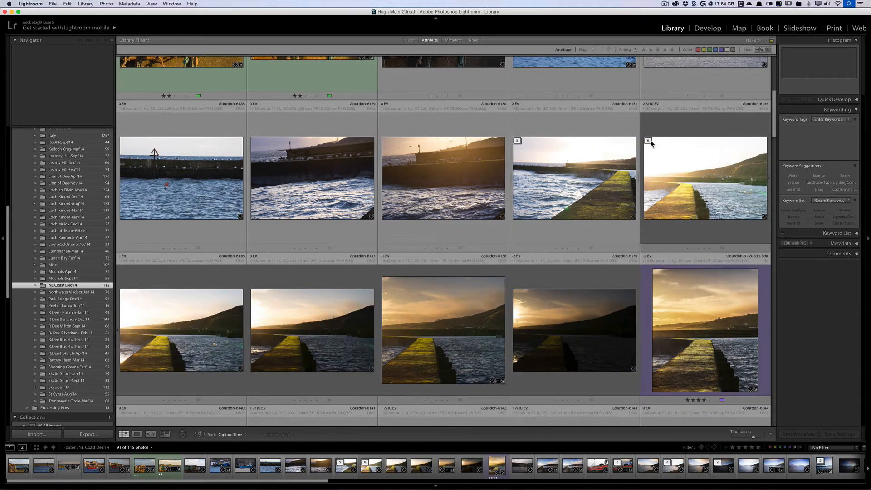
left_click(650, 142)
scroll(530, 201, "down", 5)
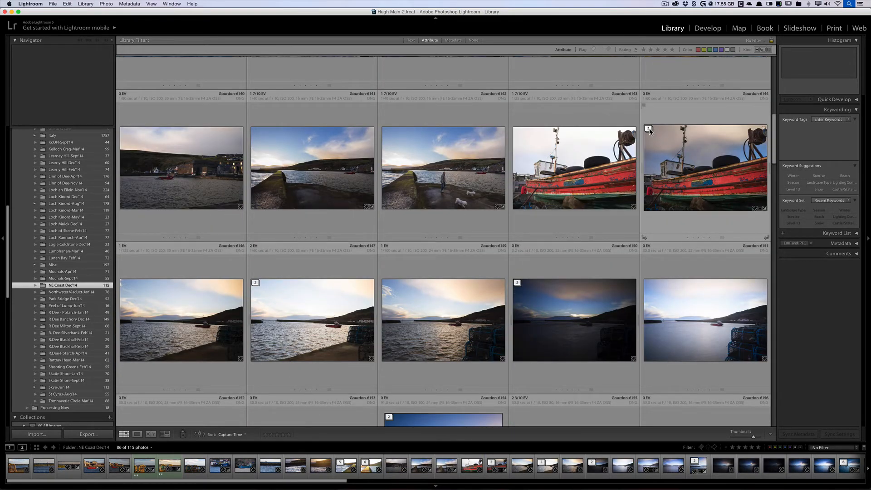
scroll(639, 211, "down", 2)
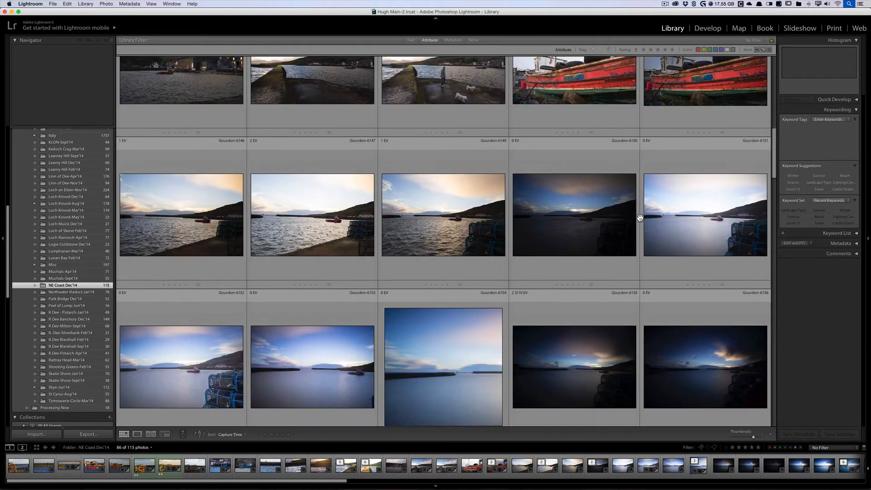
scroll(640, 218, "down", 3)
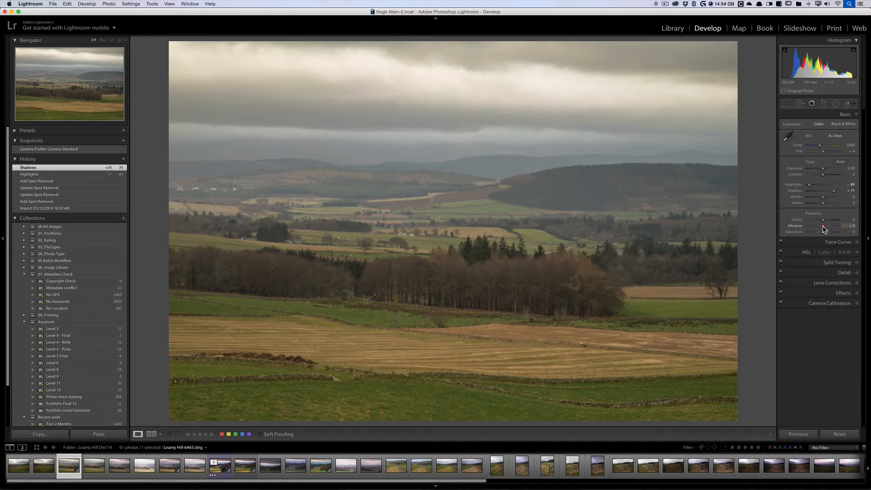
Try several small Vibrance adjustments on the landscape photo and reset Vibrance to 0
left_click_drag(825, 229, 829, 227)
left_click_drag(829, 228, 825, 228)
left_click(824, 226)
double_click(824, 226)
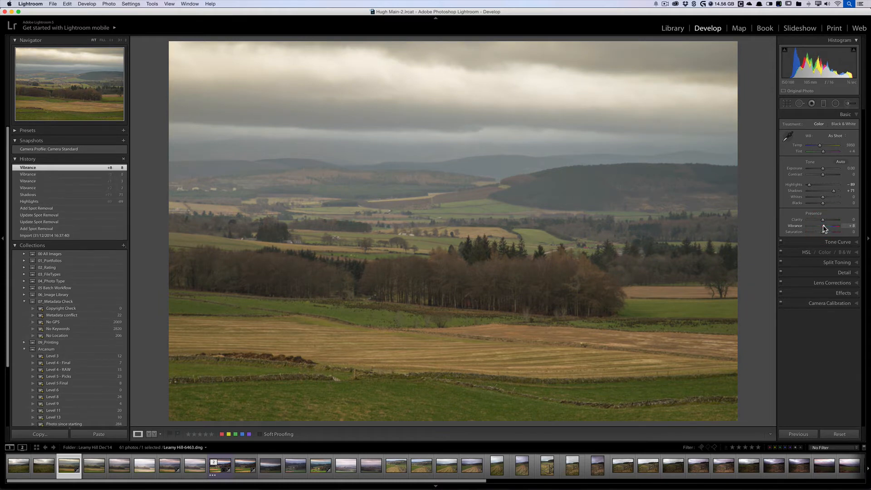
left_click(823, 226)
left_click(824, 226)
left_click(824, 226)
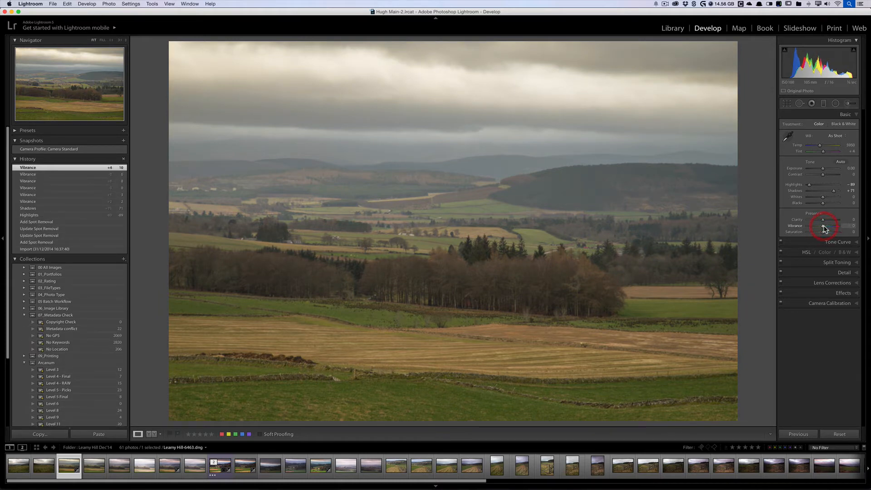
Try the Camera Landscape profile in Camera Calibration and switch the photo back to Adobe Standard
left_click(857, 304)
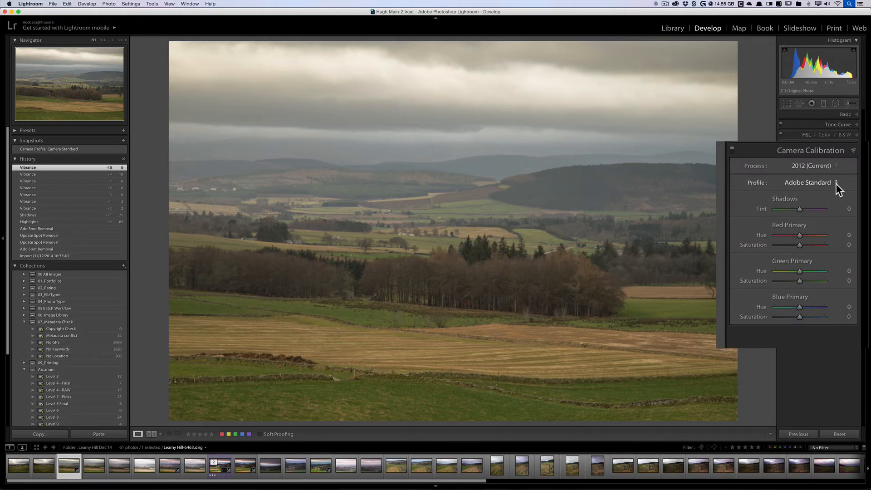
left_click(837, 183)
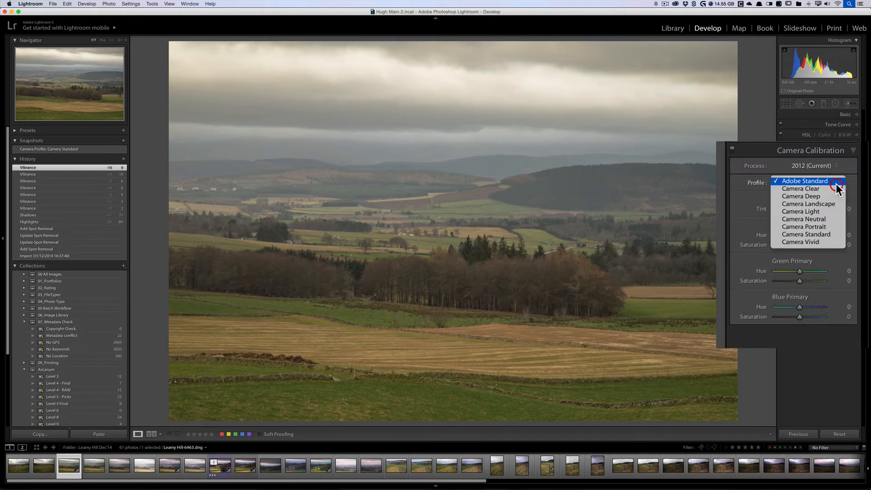
left_click(809, 205)
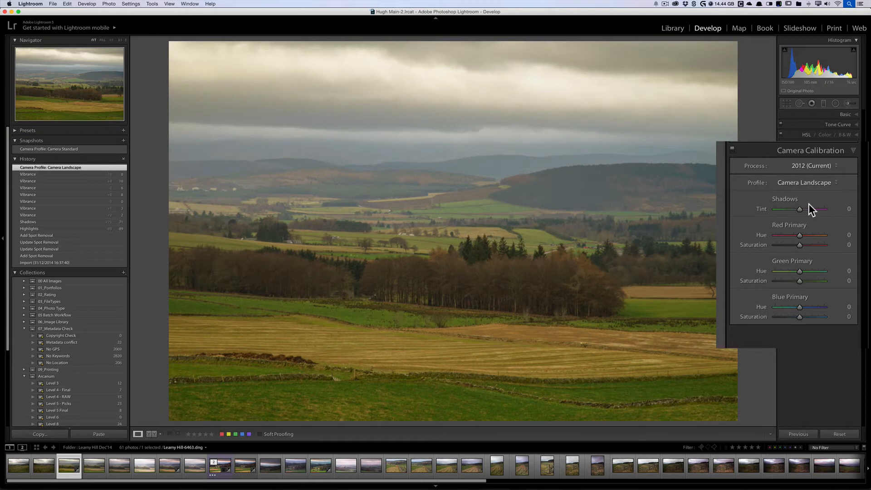
left_click(837, 183)
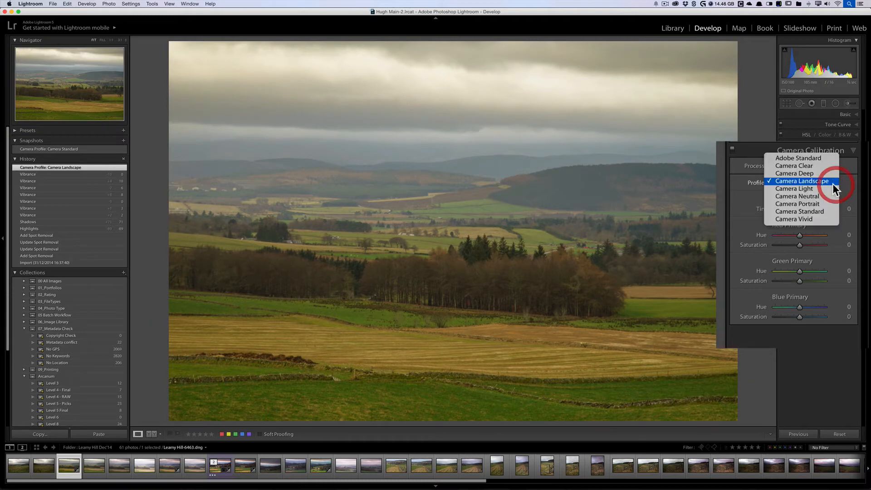
left_click(805, 157)
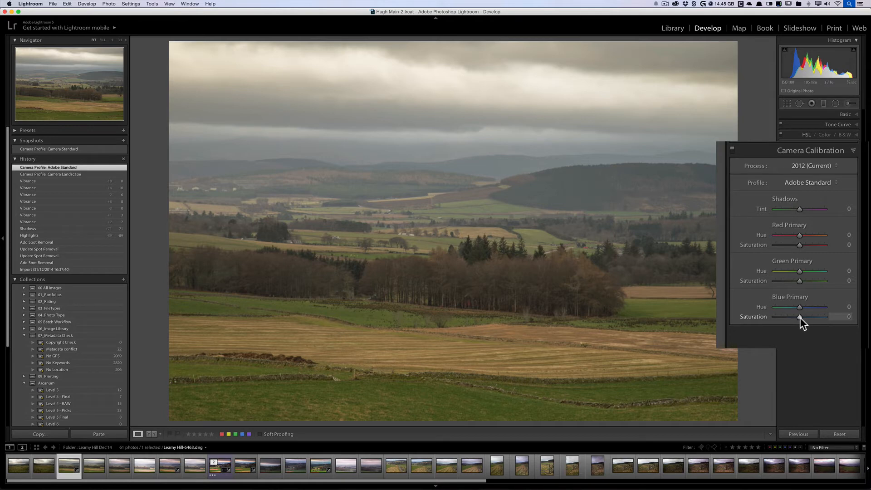
Raise the Blue Primary saturation to +98 in Camera Calibration
left_click_drag(800, 318, 824, 317)
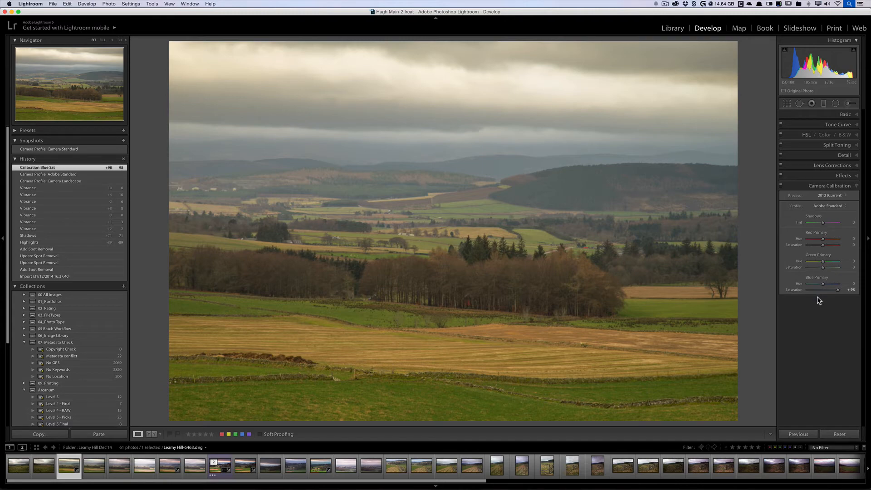
key("shift")
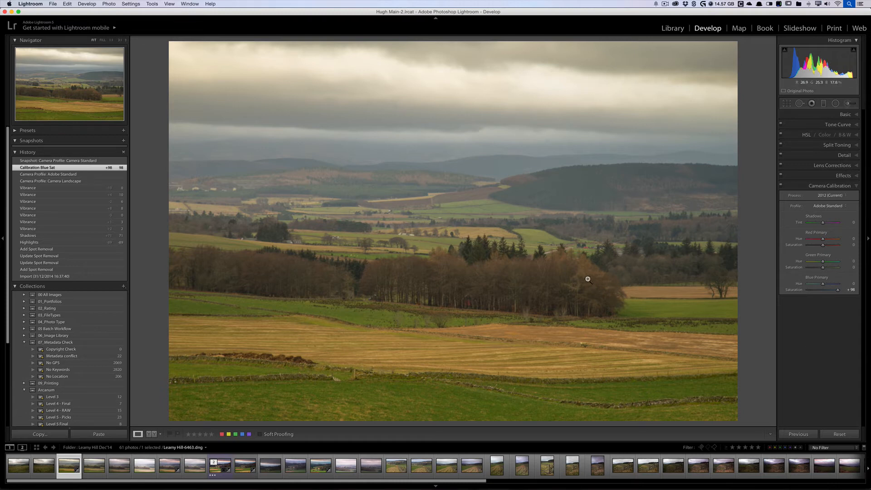
right_click(374, 207)
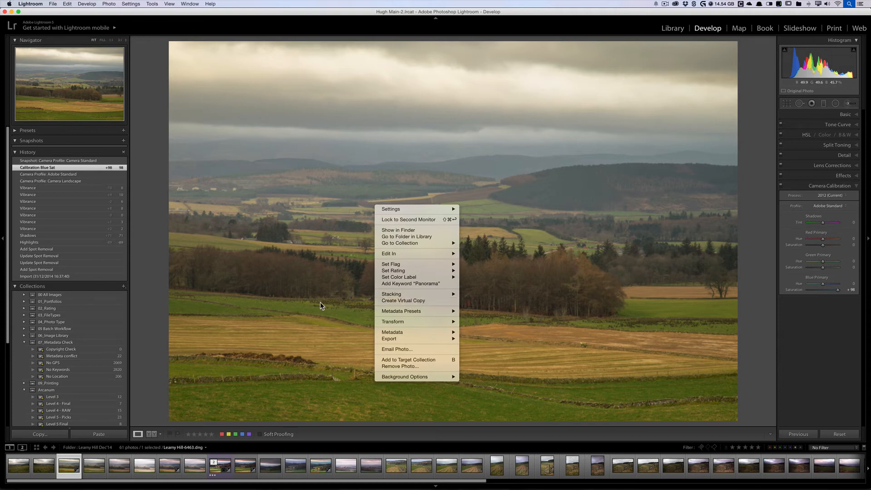
left_click(160, 318)
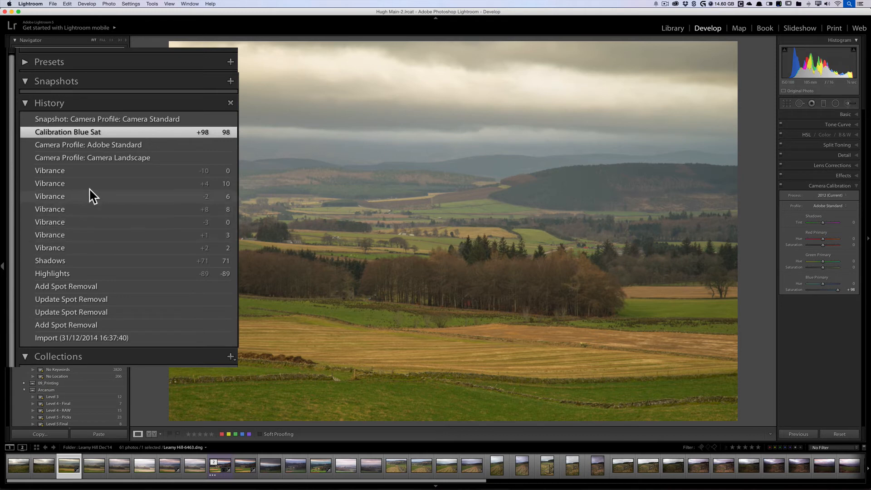
Return the photo to its most recent Add Spot Removal history state and heal a spot in the sky near its upper-right corner
left_click(94, 171)
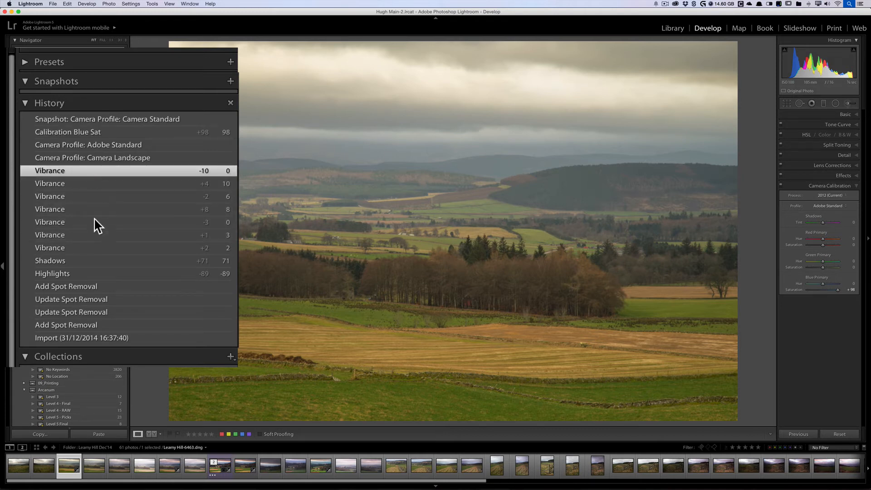
left_click(86, 287)
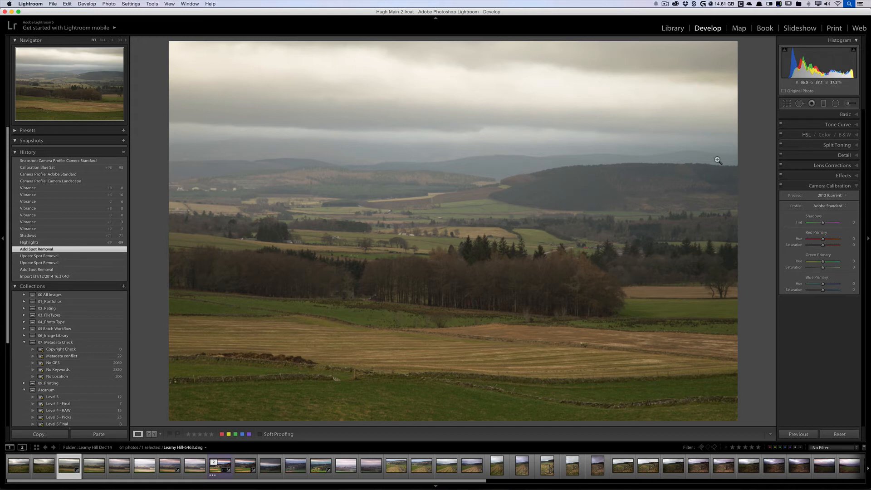
left_click(800, 103)
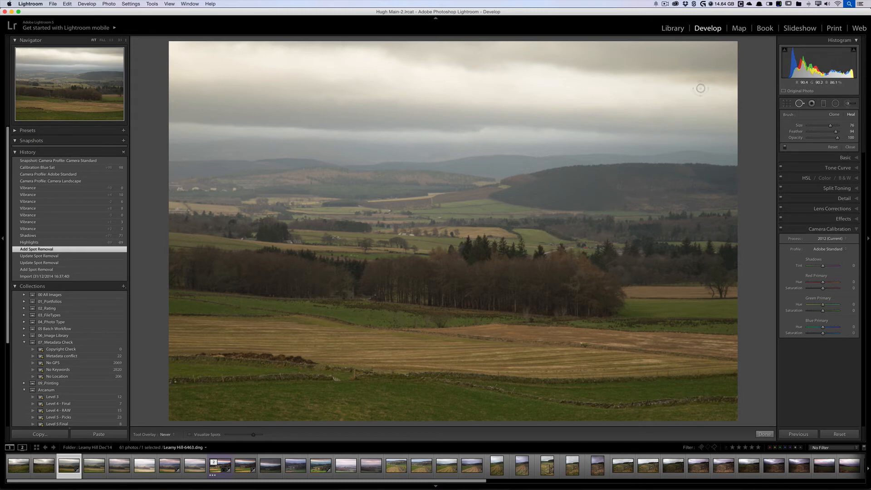
left_click(712, 80)
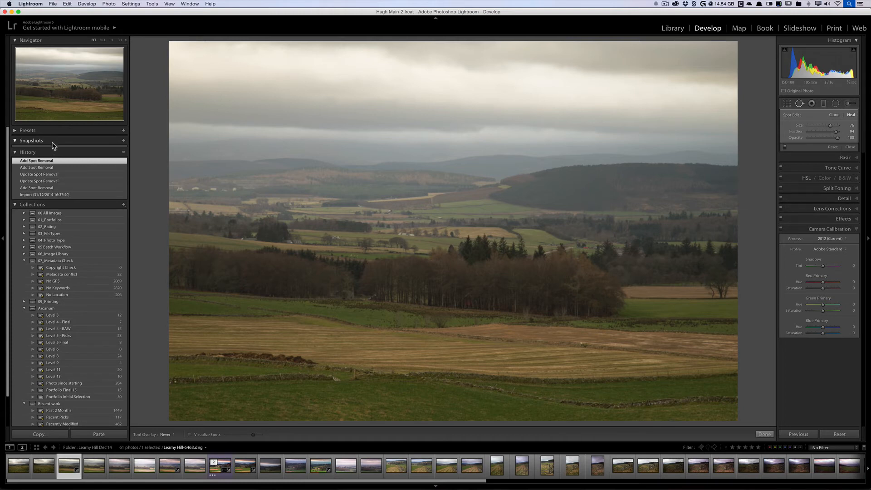
Save the more recent Update Spot Removal history state as a snapshot with the default name, and switch from the newest state to that snapshot
left_click(46, 175)
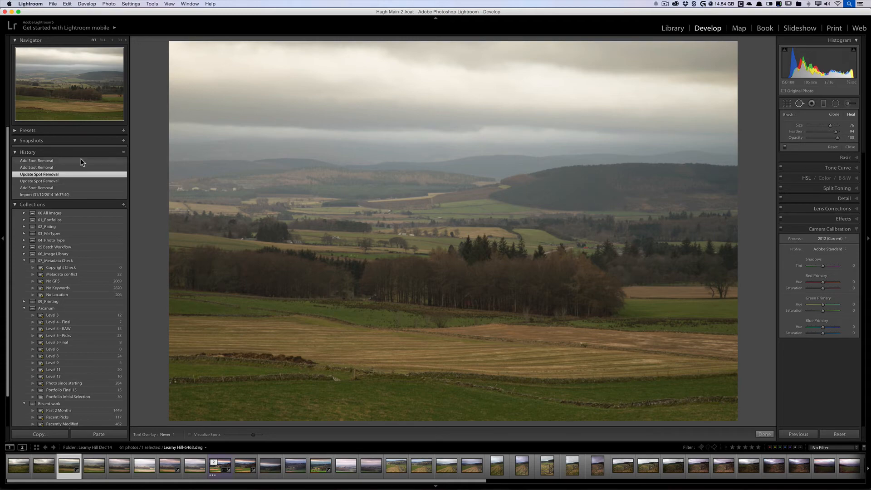
left_click(123, 142)
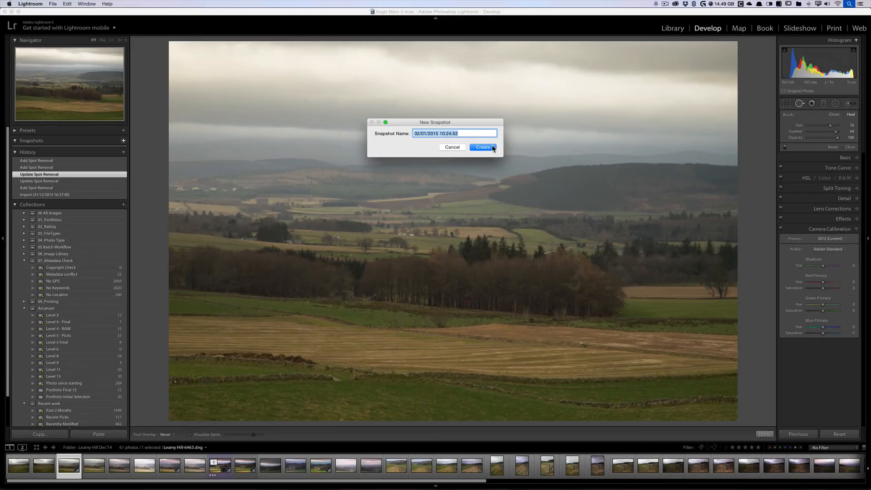
left_click(487, 146)
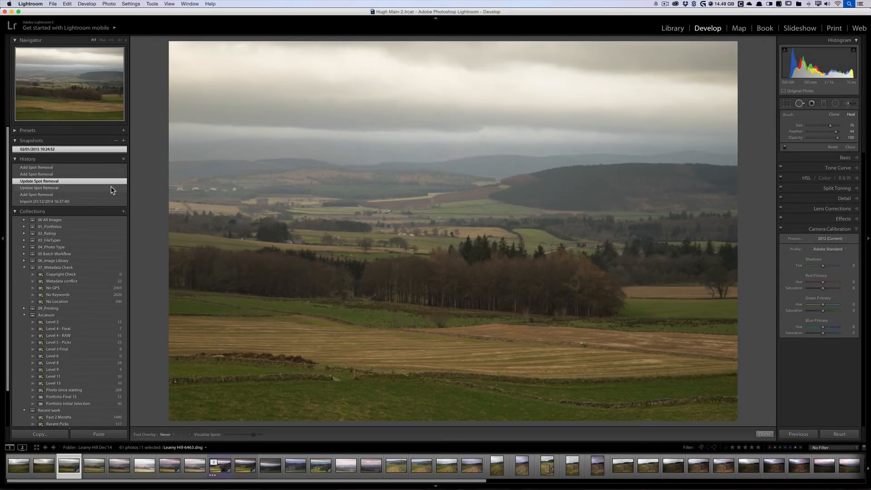
left_click(80, 167)
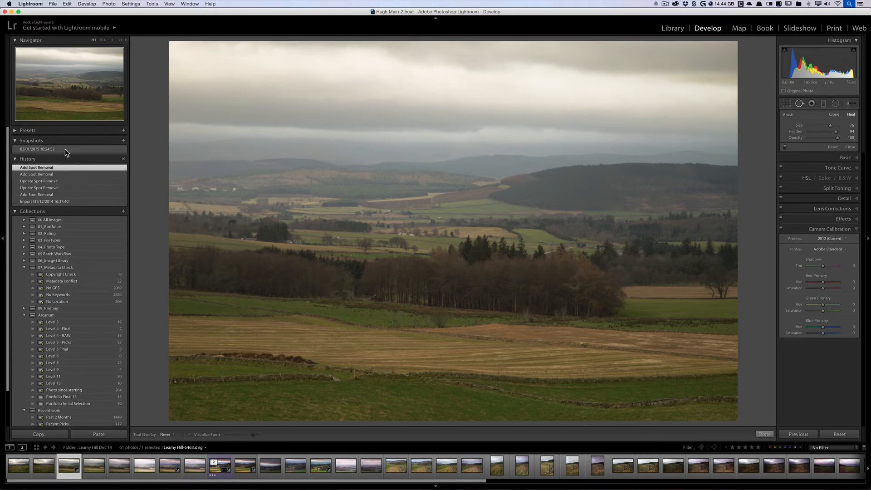
left_click(60, 149)
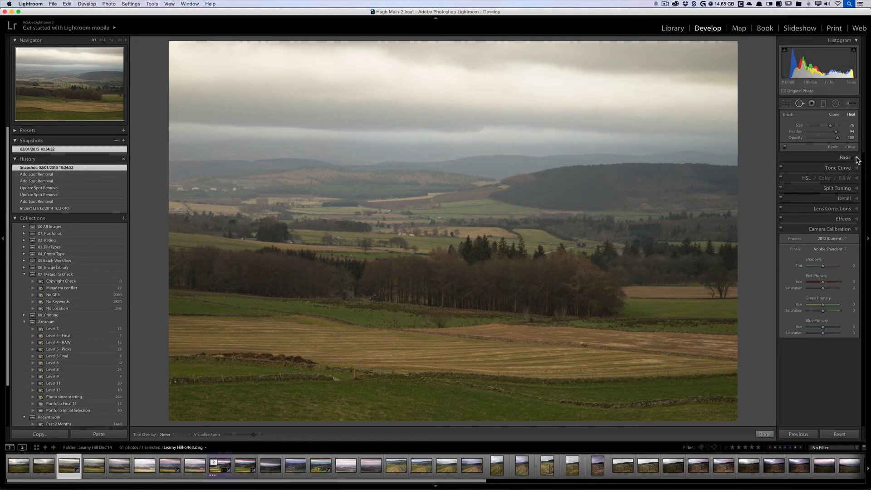
Convert the photo to black and white and set the mix to Green +46 and Yellow +33
left_click(856, 178)
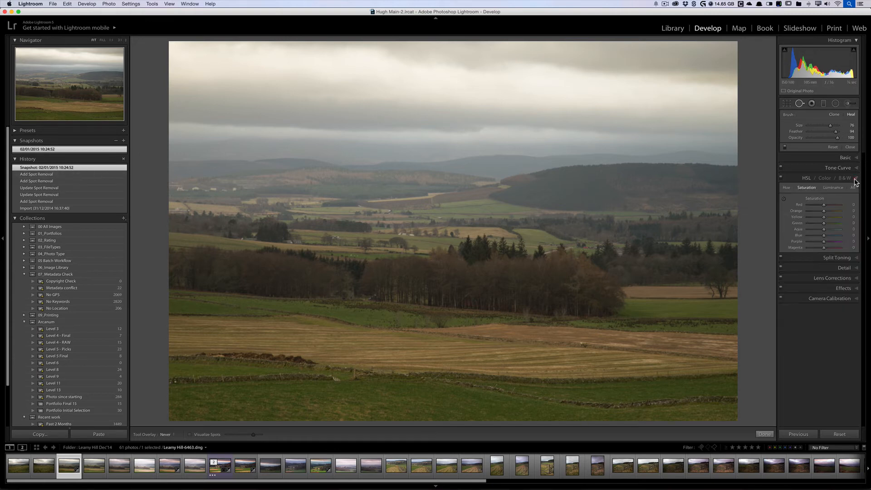
left_click(846, 179)
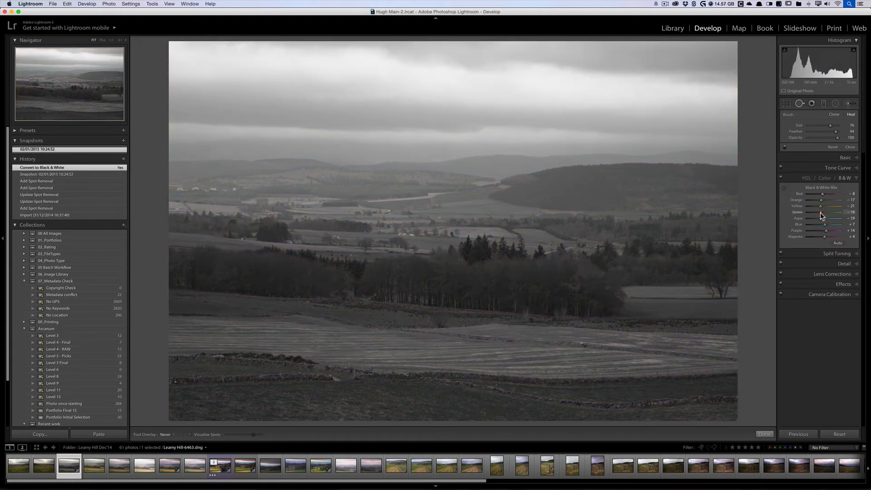
mouse_move(820, 212)
left_mouse_down()
mouse_move(832, 212)
mouse_move(816, 206)
mouse_move(829, 205)
left_mouse_up()
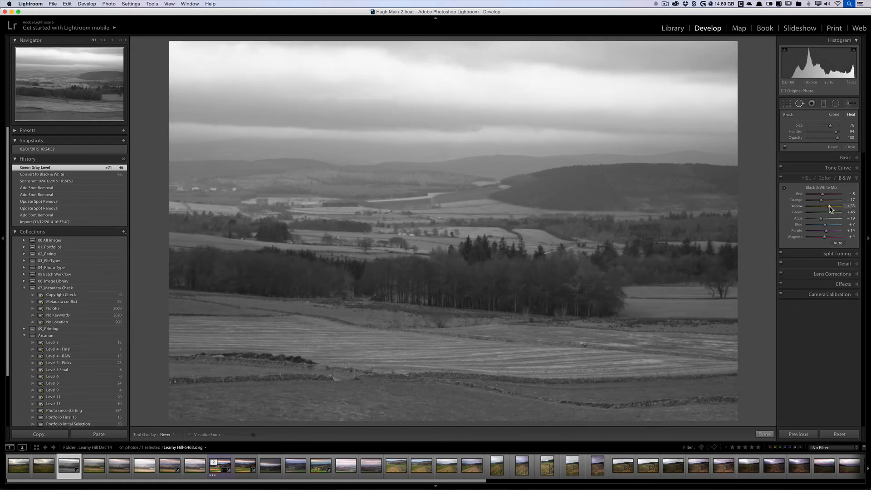
Save the black-and-white version as a snapshot with the default name and set the tone curve's point curve to Strong Contrast
left_click(854, 168)
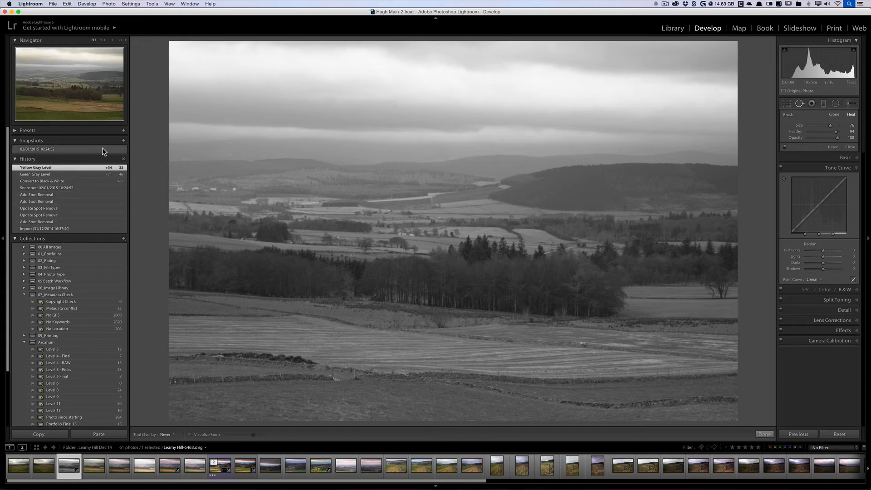
left_click(123, 141)
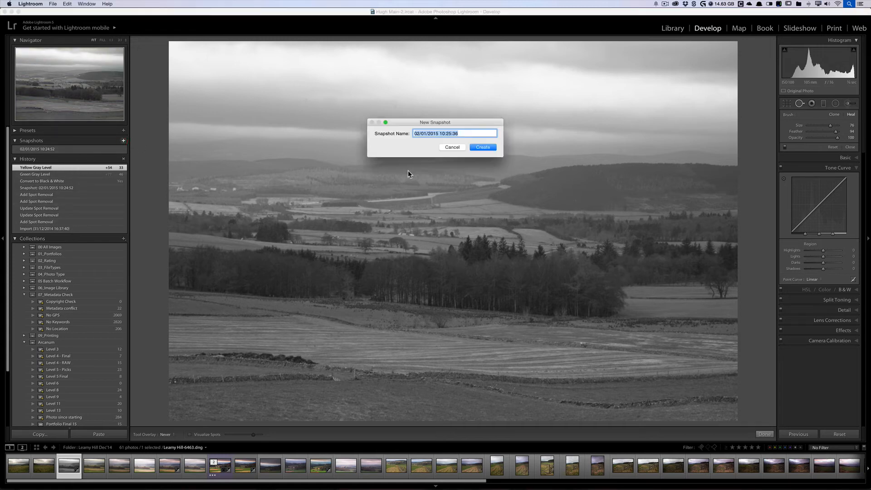
left_click(483, 148)
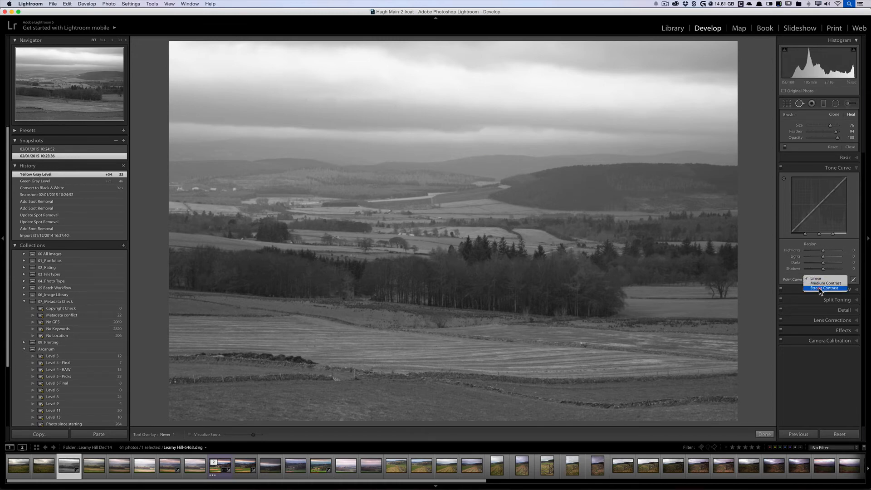
left_click(819, 288)
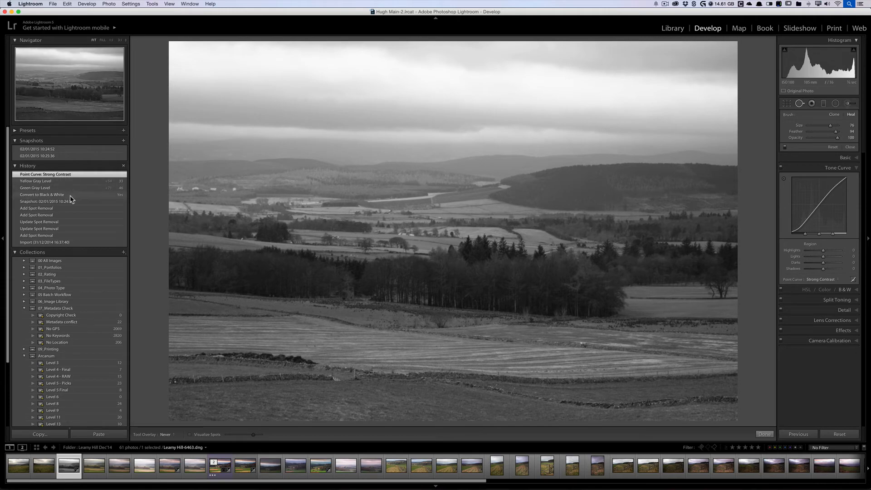
Save the most recent Add Spot Removal history state as a snapshot named Add Spot Removal
right_click(71, 208)
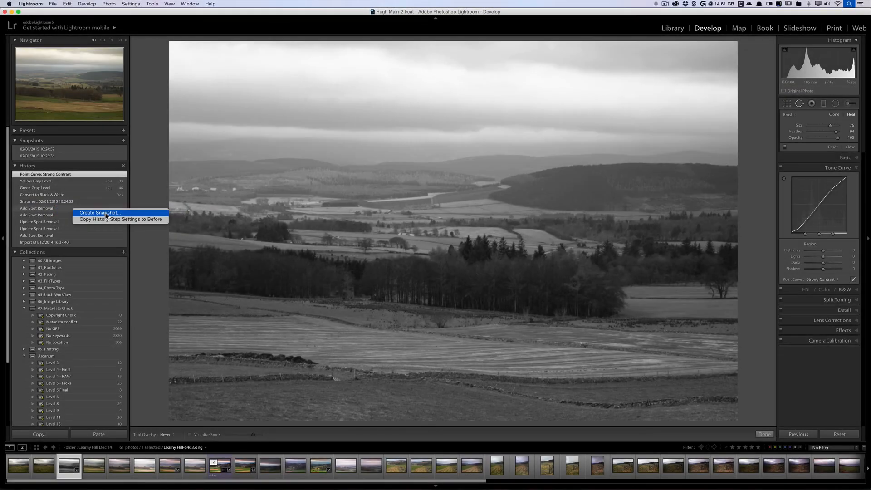
left_click(105, 212)
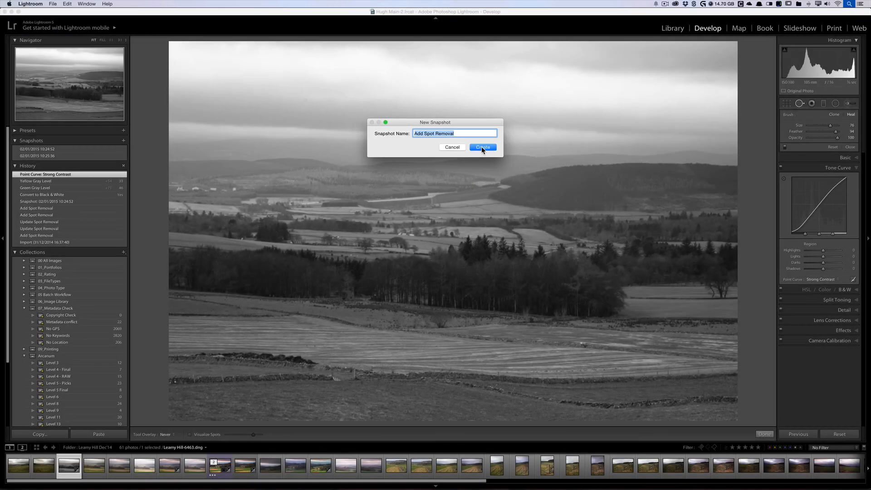
left_click(481, 147)
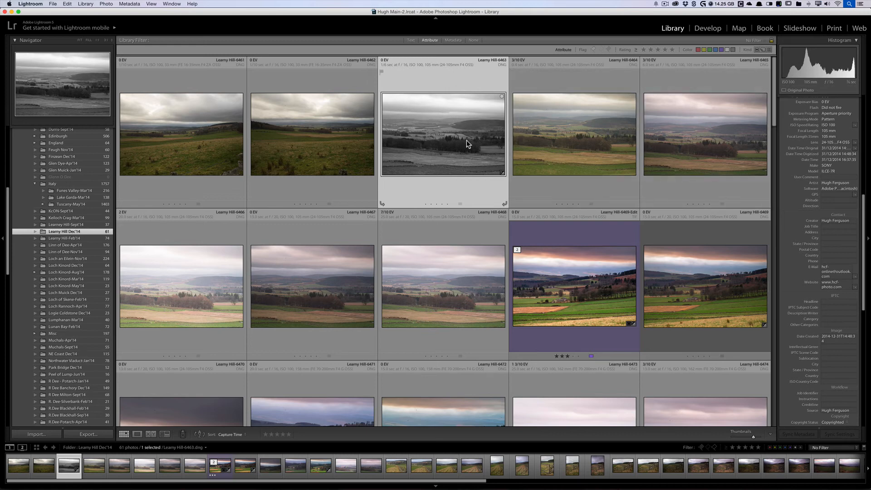
Apply the previous photo's develop settings to Leamy Hill-6464 and return to the Library grid
left_click(528, 143)
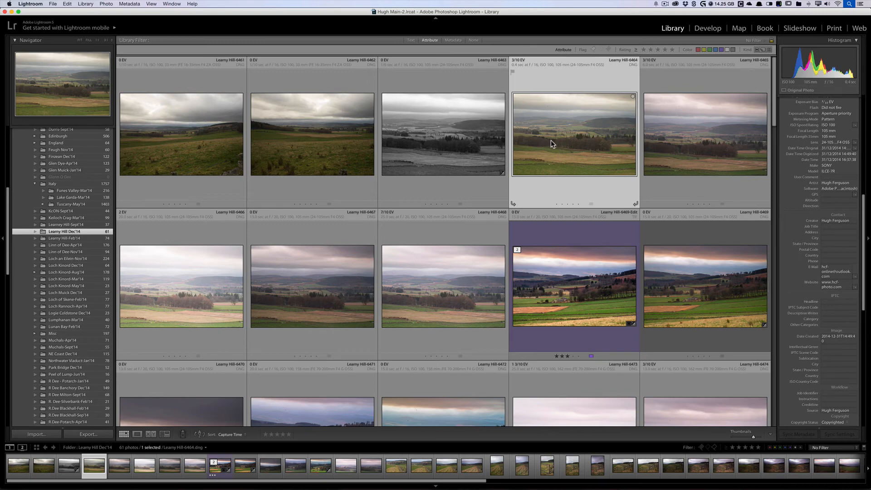
key("d")
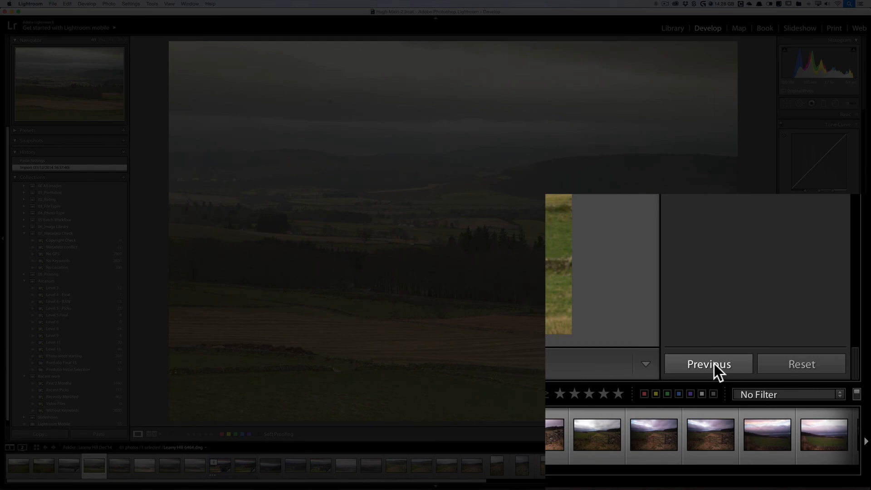
left_click(800, 435)
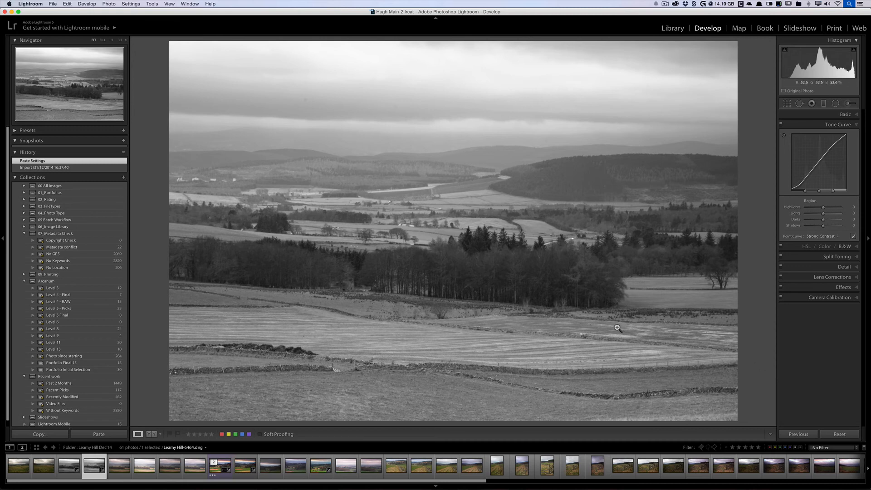
key("g")
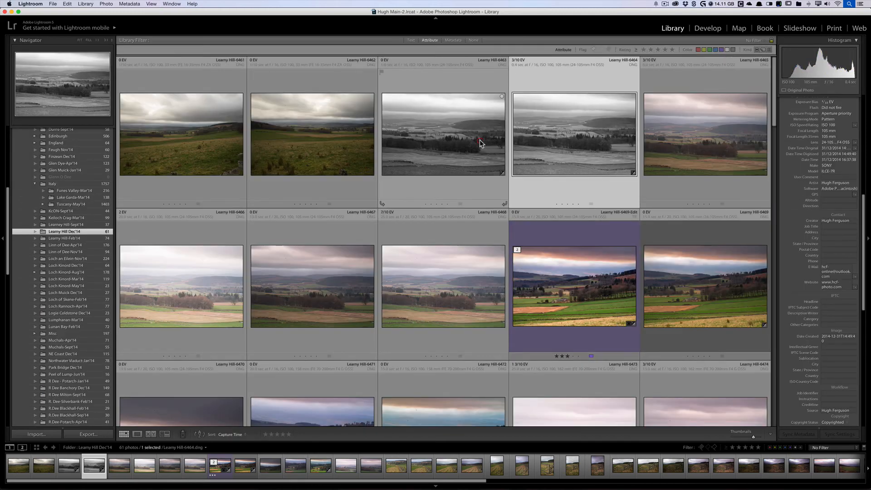
Synchronize the develop settings of Leamy Hill-6463 to photos 6465, 6467 and 6468, including black-and-white treatment, tone curve and spot removal but not crop or local adjustments
left_click(481, 140)
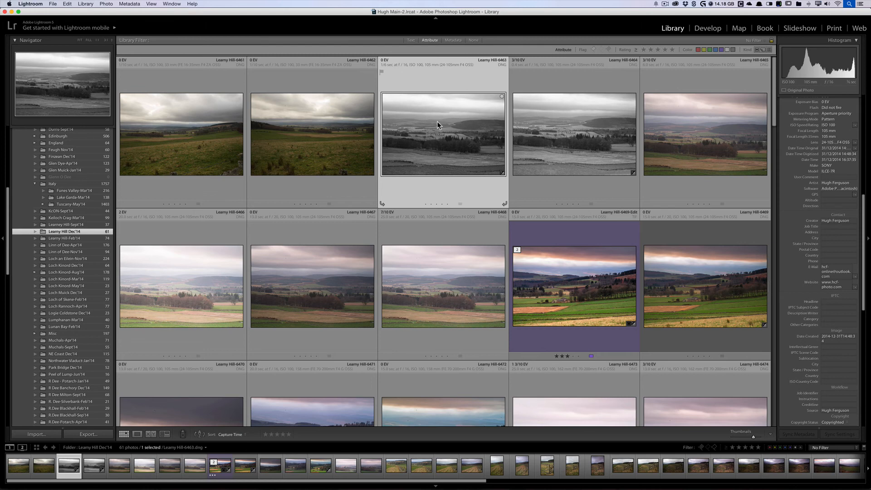
left_click(699, 134, "super")
left_click(344, 300, "super")
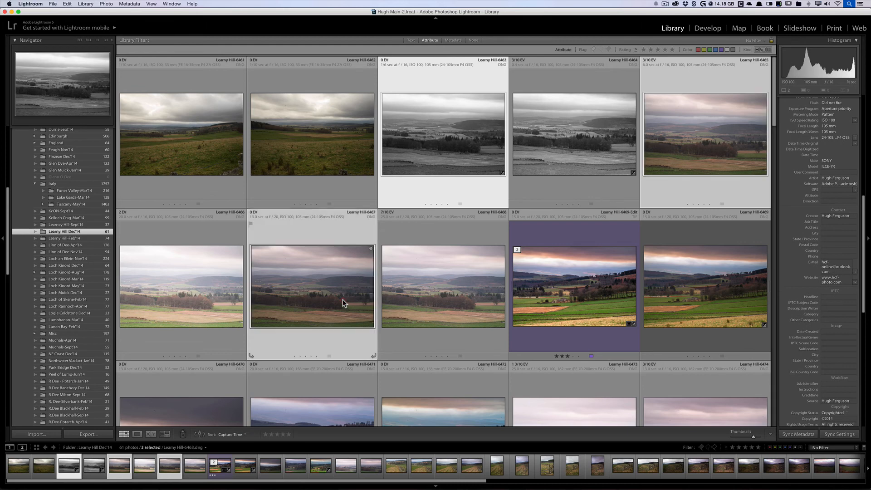
left_click(431, 295, "super")
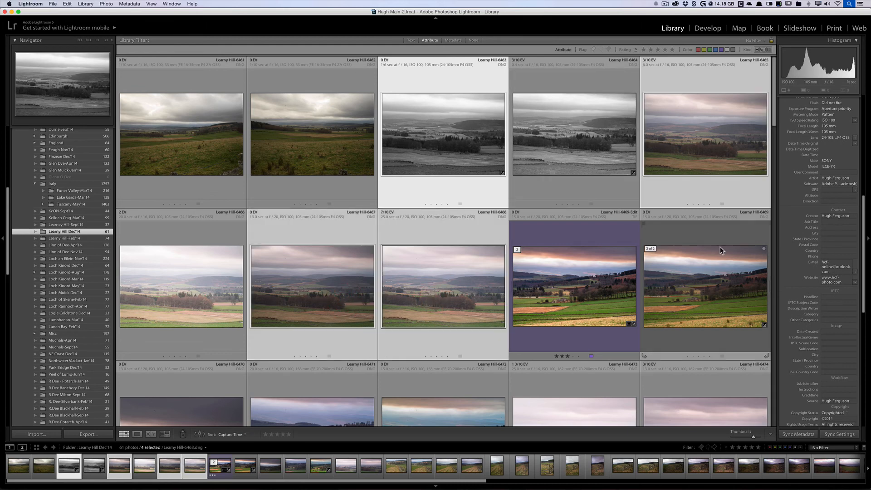
left_click(846, 437)
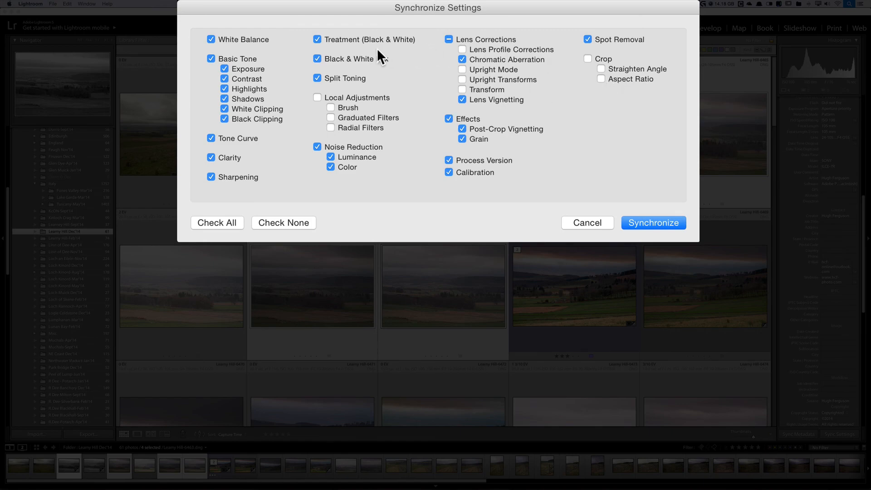
left_click(660, 222)
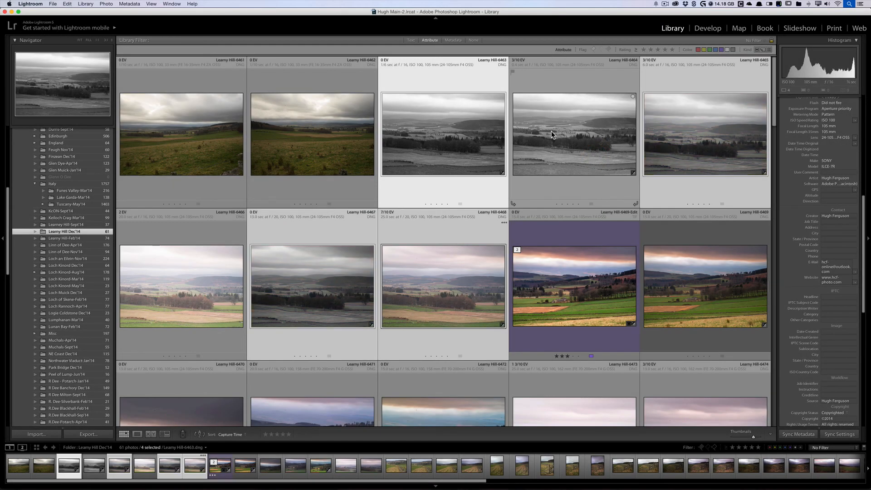